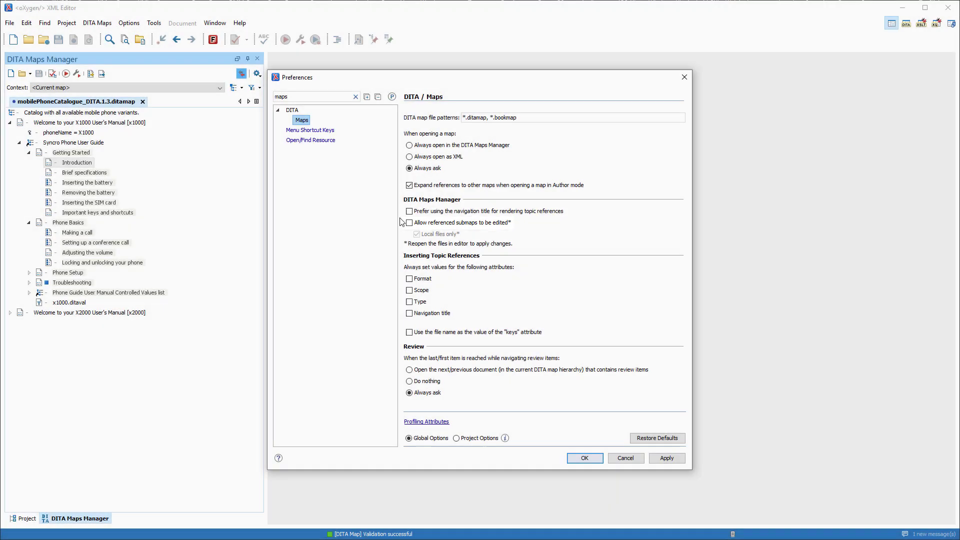
Step: Allow referenced submaps to be edited, then move Brief specifications down under Phone Basics
{"action": "left_click", "coordinate": [408, 223]}
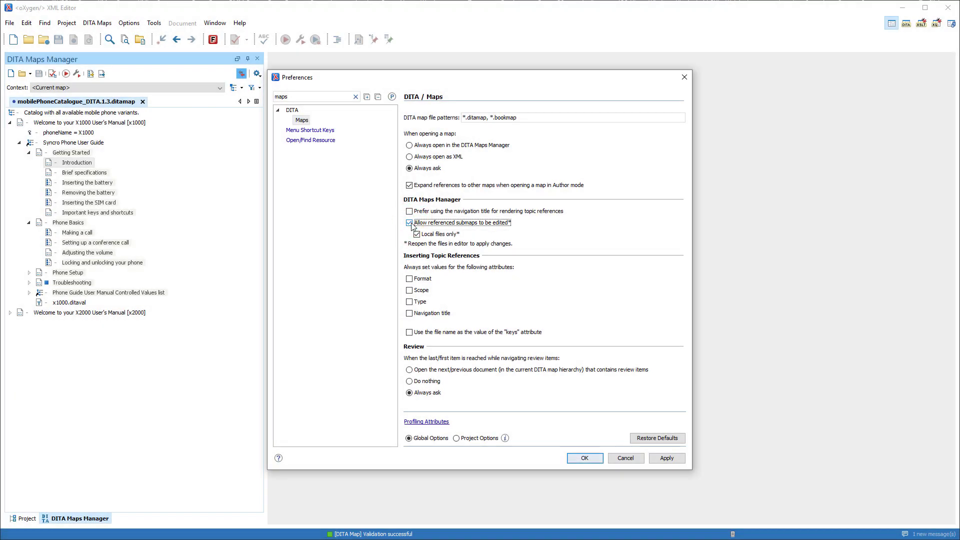
{"action": "left_click", "coordinate": [585, 457]}
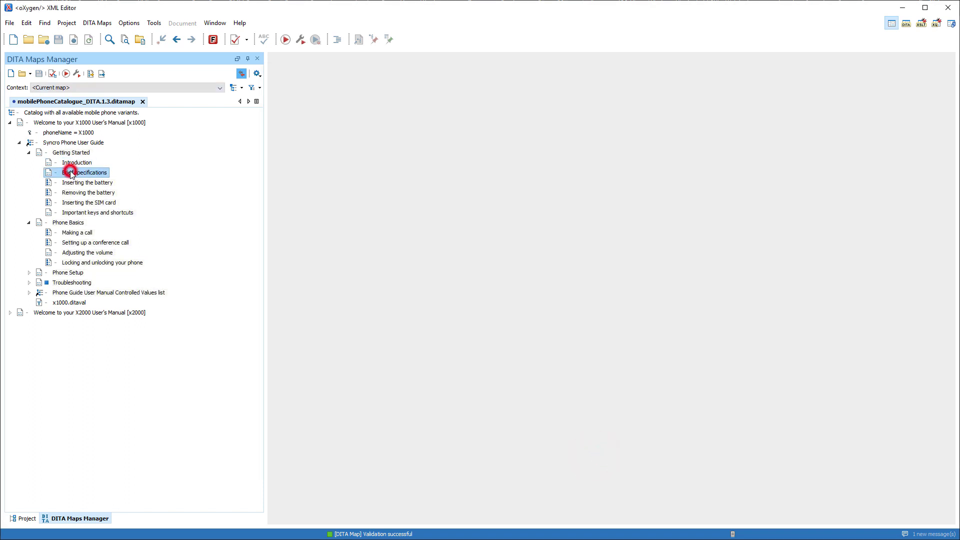
{"action": "left_click_drag", "start_coordinate": [73, 173], "coordinate": [75, 225]}
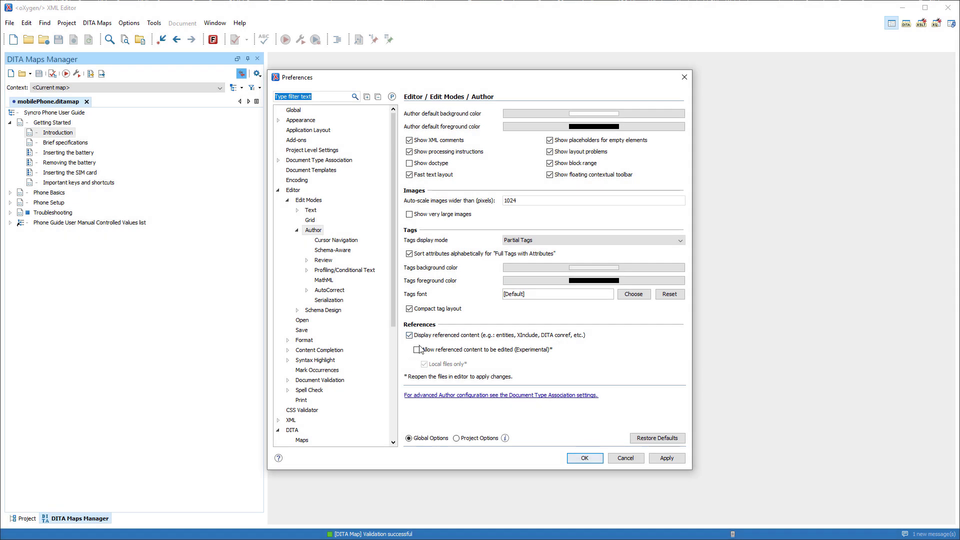
Step: Allow referenced content to be edited, then place the cursor after Getting Started's 'Technical details'
{"action": "left_click", "coordinate": [417, 350]}
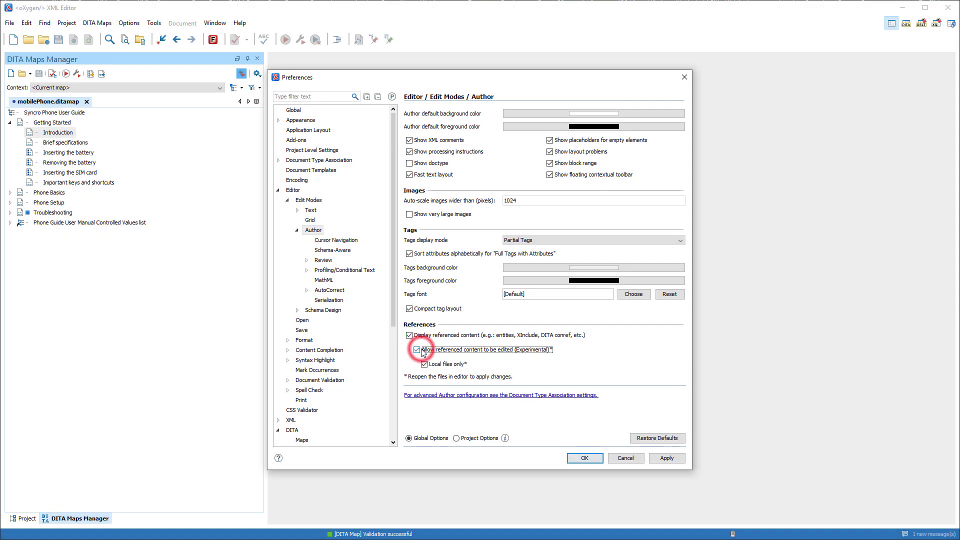
{"action": "left_click", "coordinate": [584, 458]}
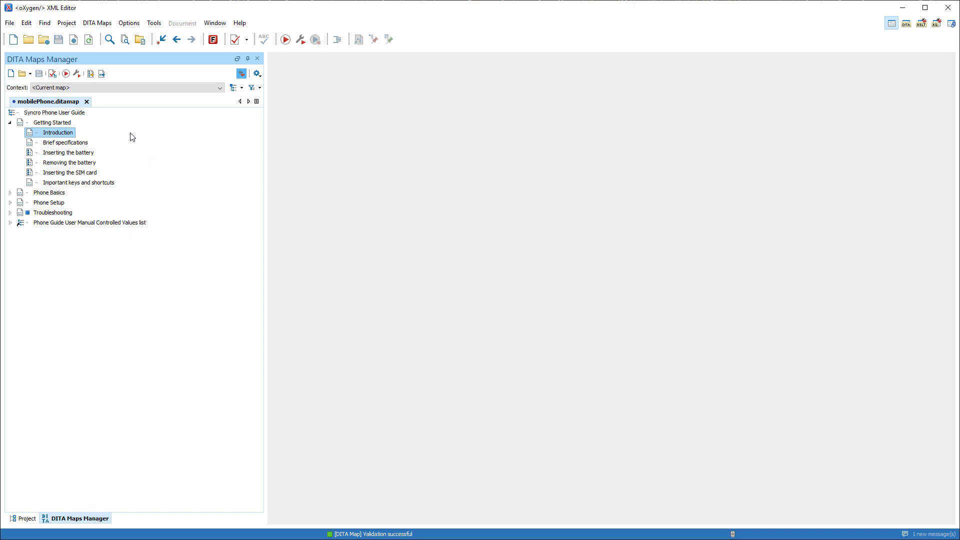
{"action": "left_click", "coordinate": [94, 75]}
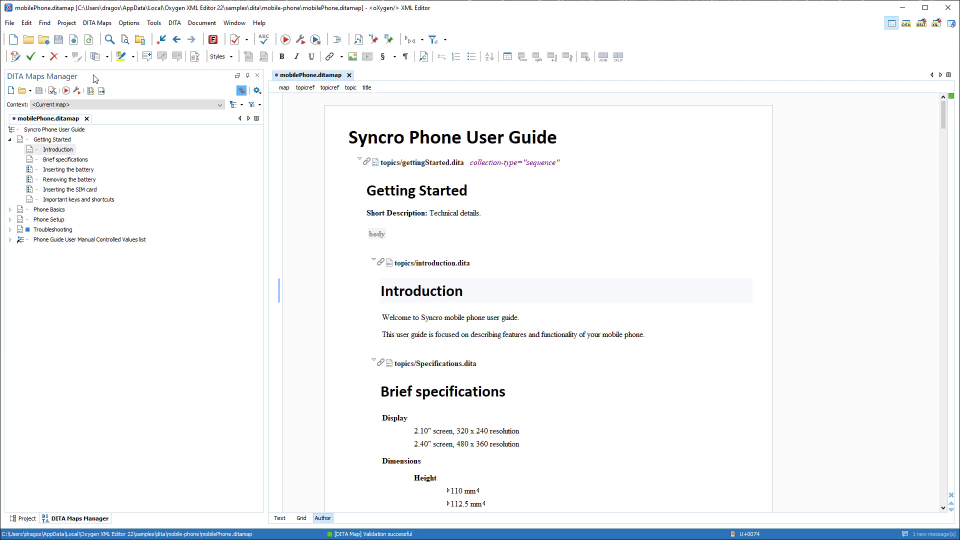
{"action": "left_click", "coordinate": [481, 214]}
{"action": "type", "text": "for the Syncro phone"}
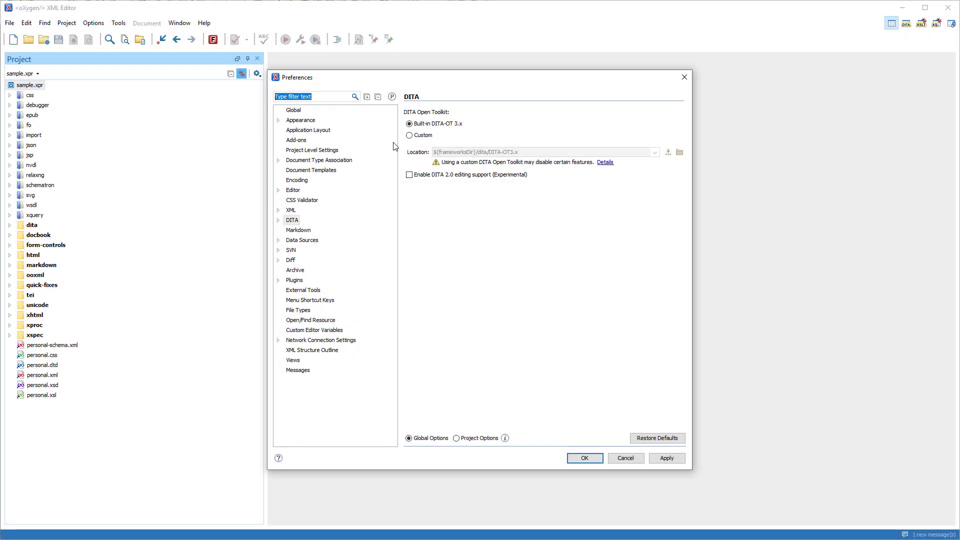
Step: Enable DITA 2.0 editing support and browse the new-file templates under Framework templates > DITA 2.0 > Topics
{"action": "left_click", "coordinate": [410, 174]}
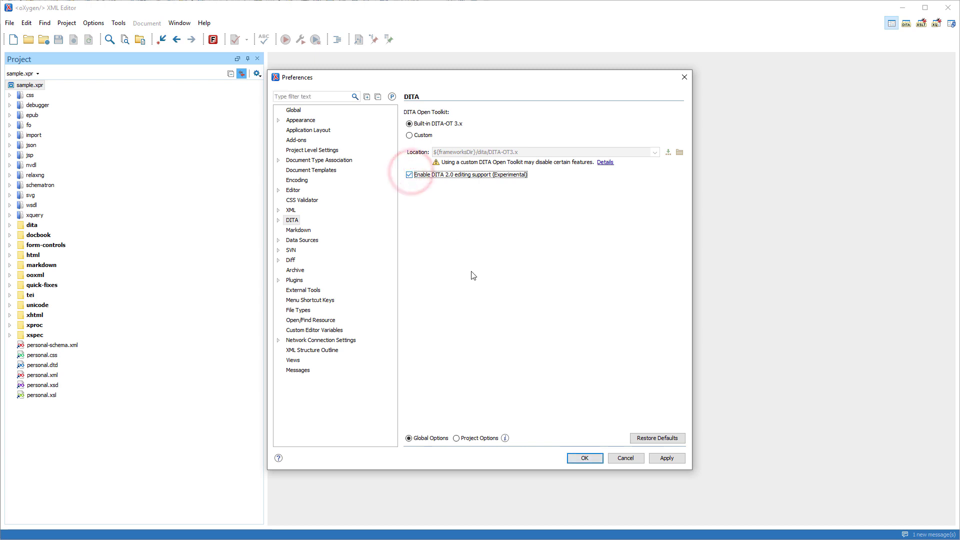
{"action": "left_click", "coordinate": [586, 459]}
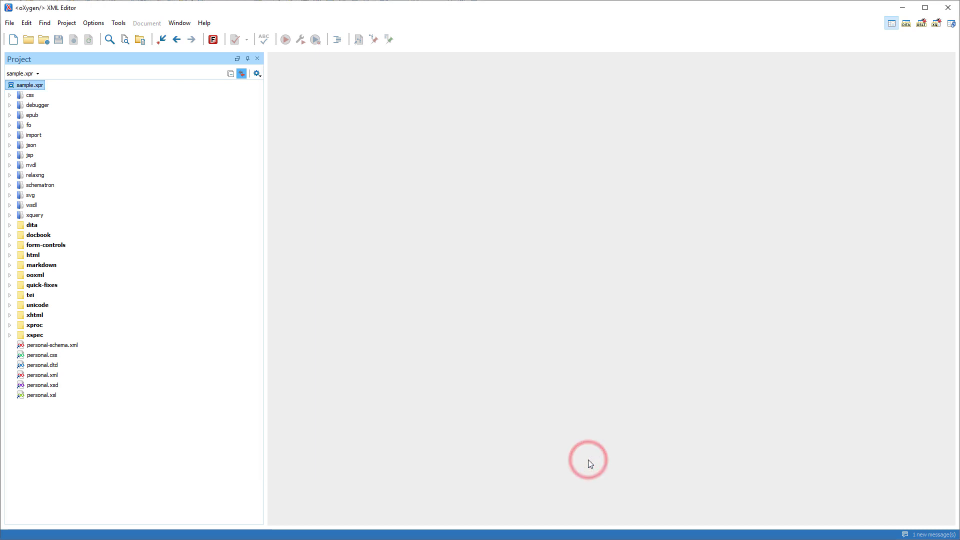
{"action": "left_click", "coordinate": [14, 39]}
{"action": "double_click", "coordinate": [413, 218]}
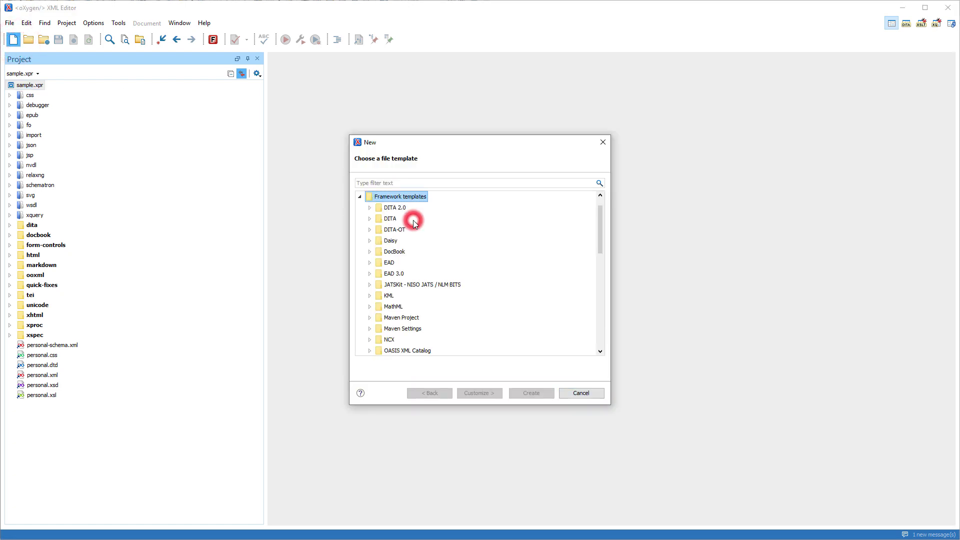
{"action": "left_click", "coordinate": [369, 208]}
{"action": "left_click", "coordinate": [378, 219]}
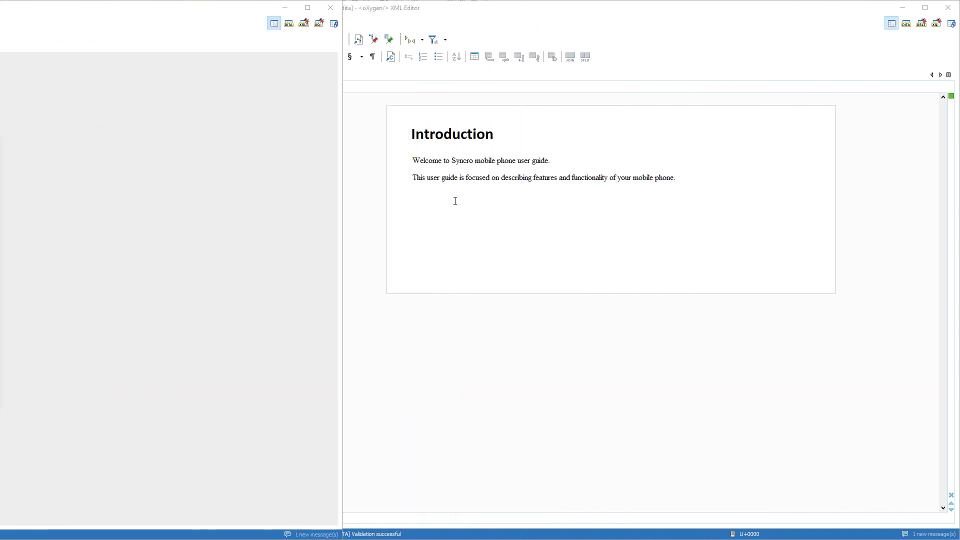
Step: Bold 'Syncro' and underline 'features and functionality' using the floating toolbar
{"action": "double_click", "coordinate": [463, 159]}
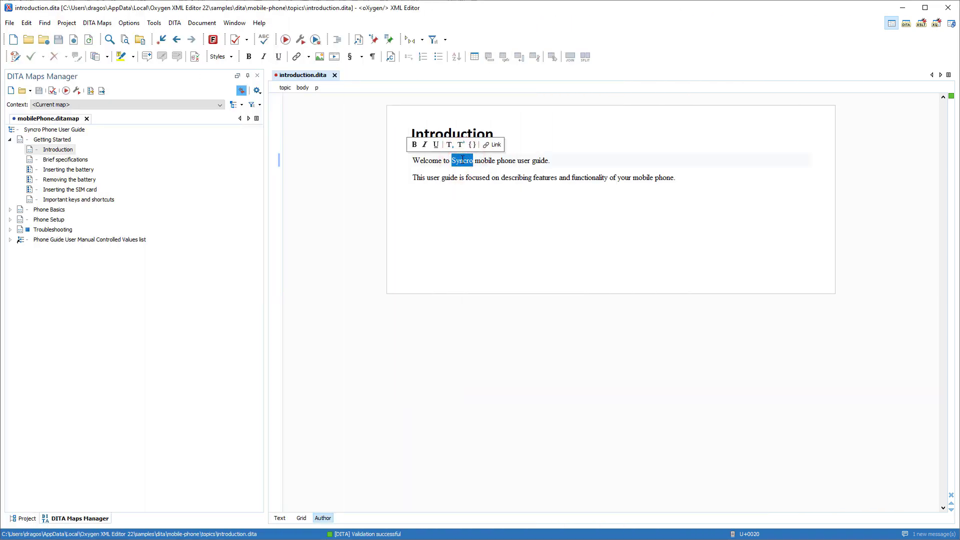
{"action": "left_click", "coordinate": [414, 144]}
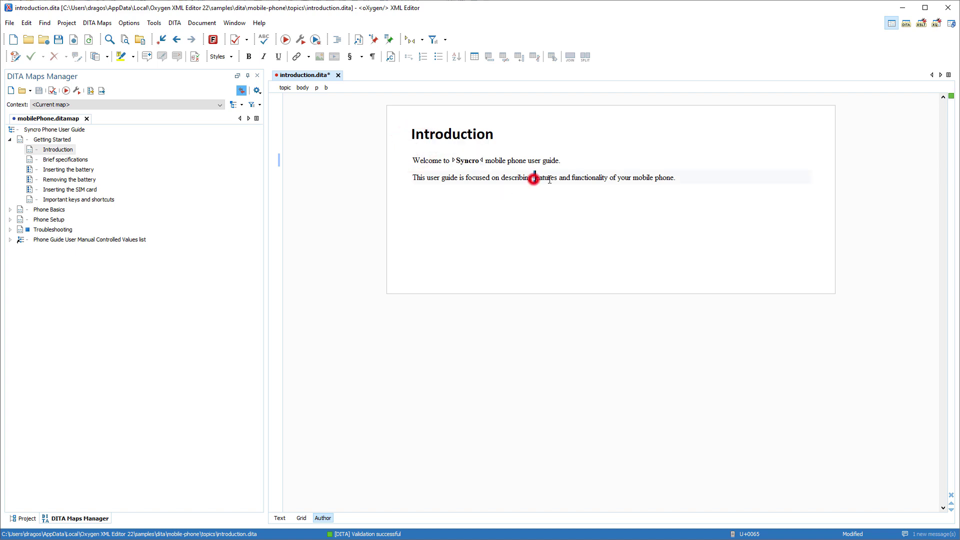
{"action": "left_click_drag", "start_coordinate": [534, 178], "coordinate": [607, 177]}
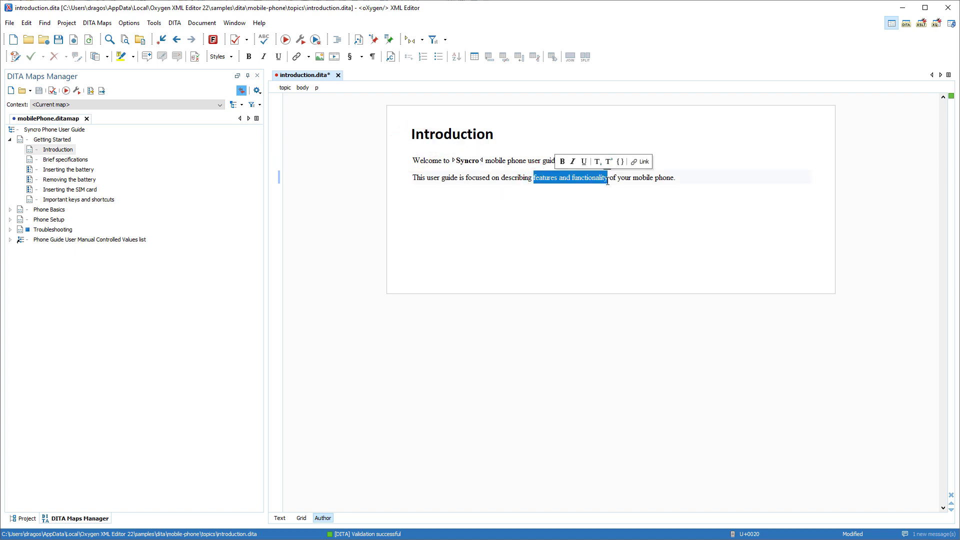
{"action": "left_click", "coordinate": [585, 162]}
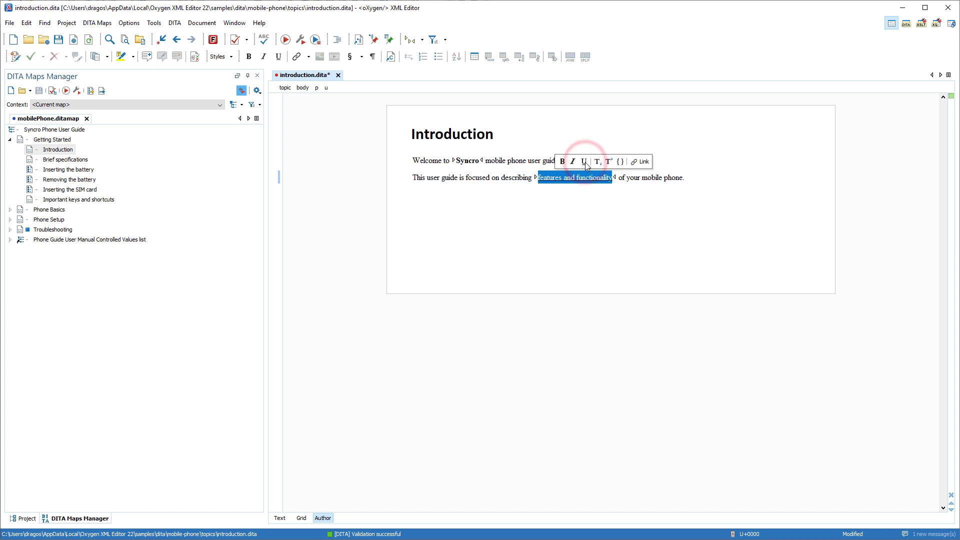
{"action": "left_click", "coordinate": [688, 177]}
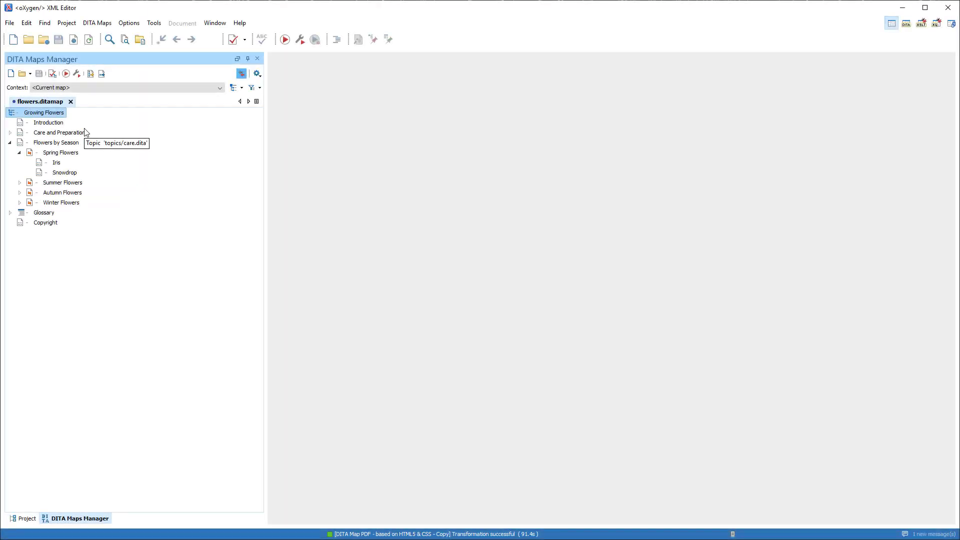
Step: Associate a WebHelp Responsive copy using the Flowers [tiles] template with the map
{"action": "left_click", "coordinate": [78, 74]}
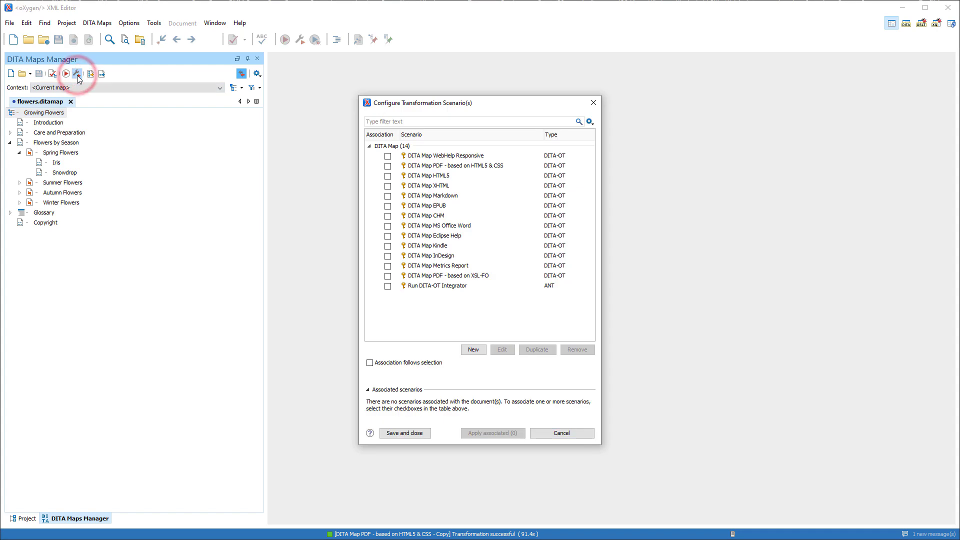
{"action": "left_click", "coordinate": [388, 155]}
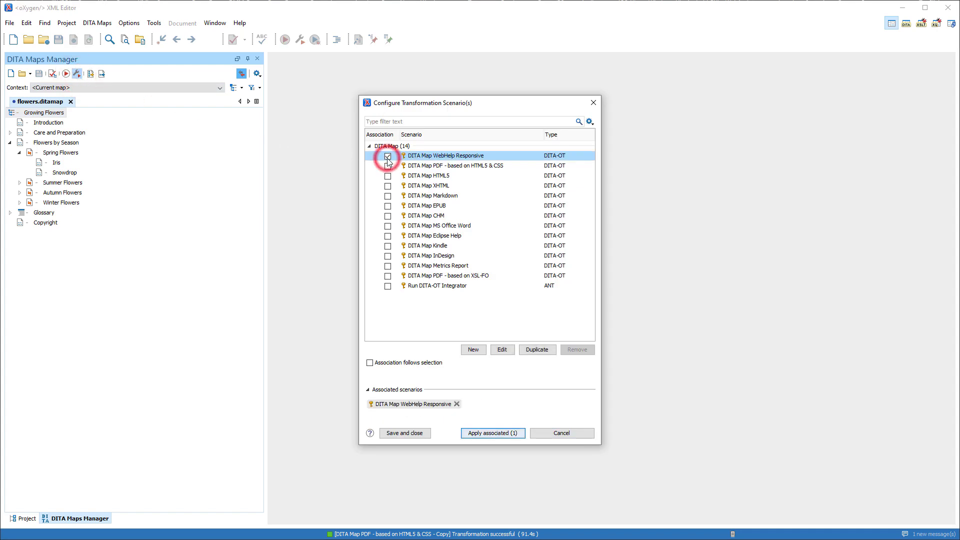
{"action": "left_click", "coordinate": [536, 350]}
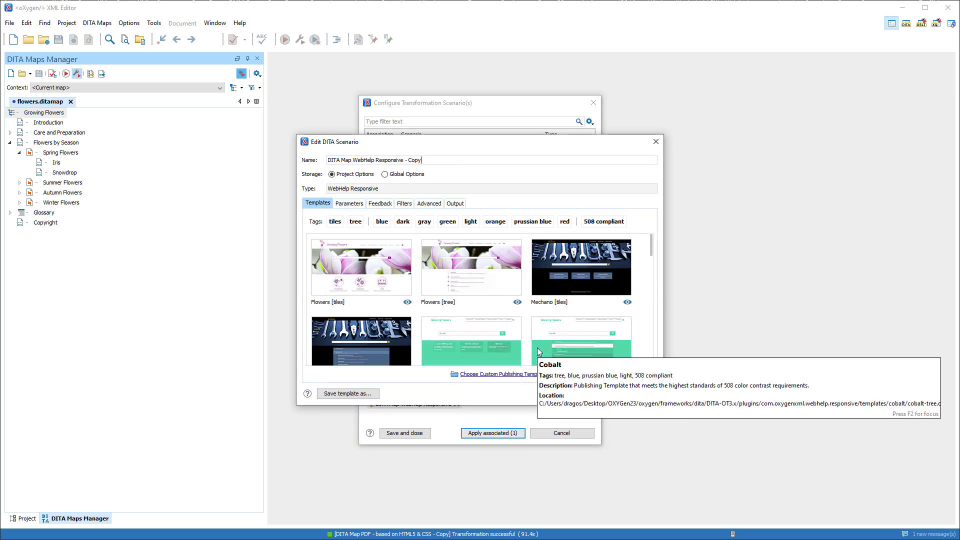
{"action": "left_click", "coordinate": [390, 267]}
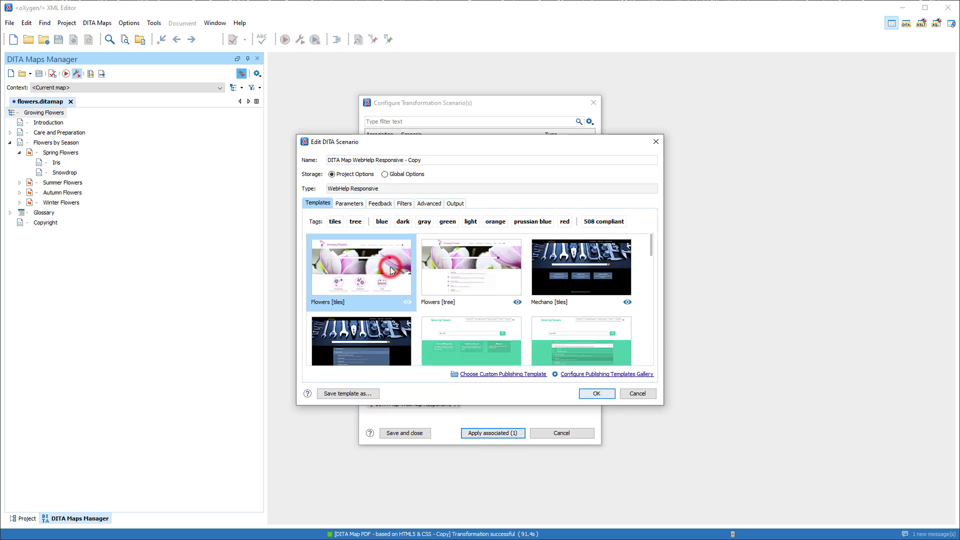
{"action": "left_click", "coordinate": [596, 393]}
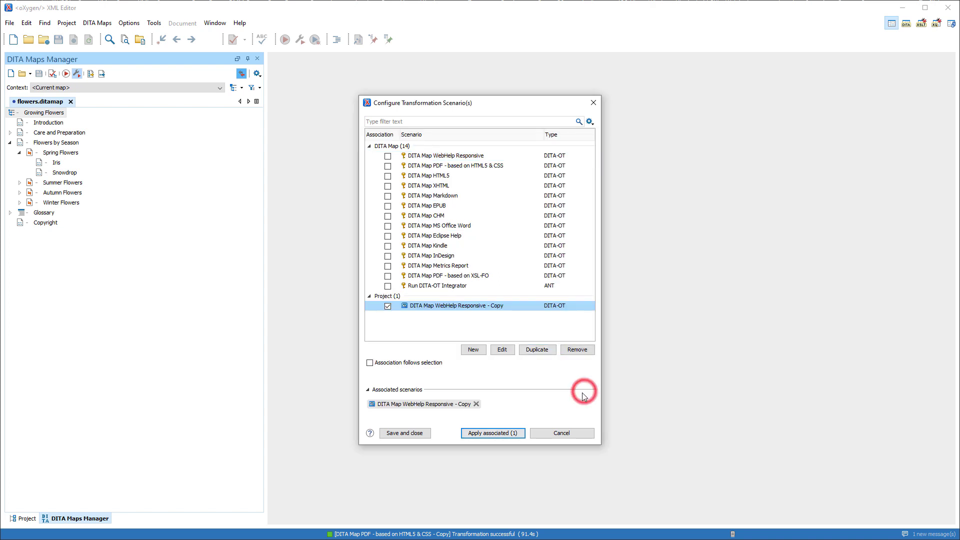
Step: Add a PDF HTML5 & CSS copy with the Ashes template, then run both in parallel
{"action": "left_click", "coordinate": [388, 165]}
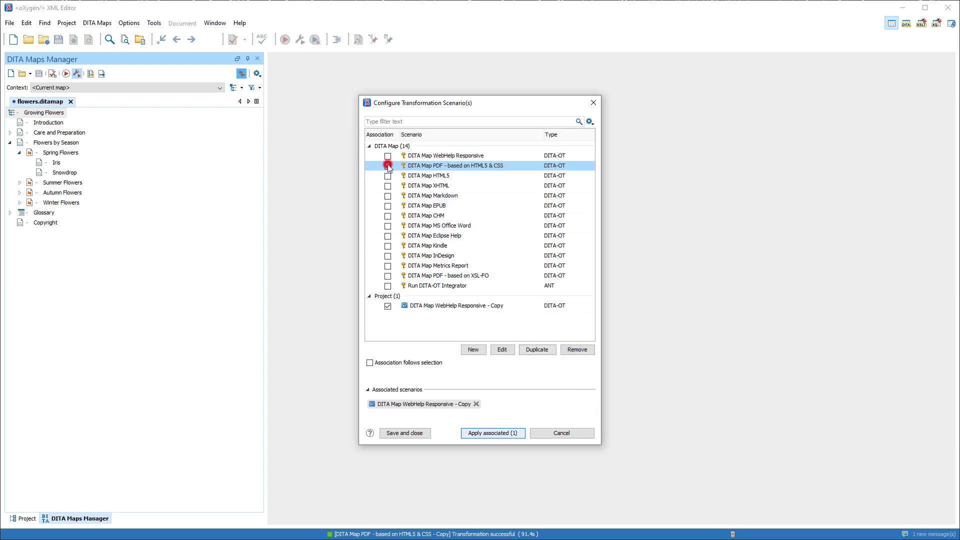
{"action": "left_click", "coordinate": [536, 349]}
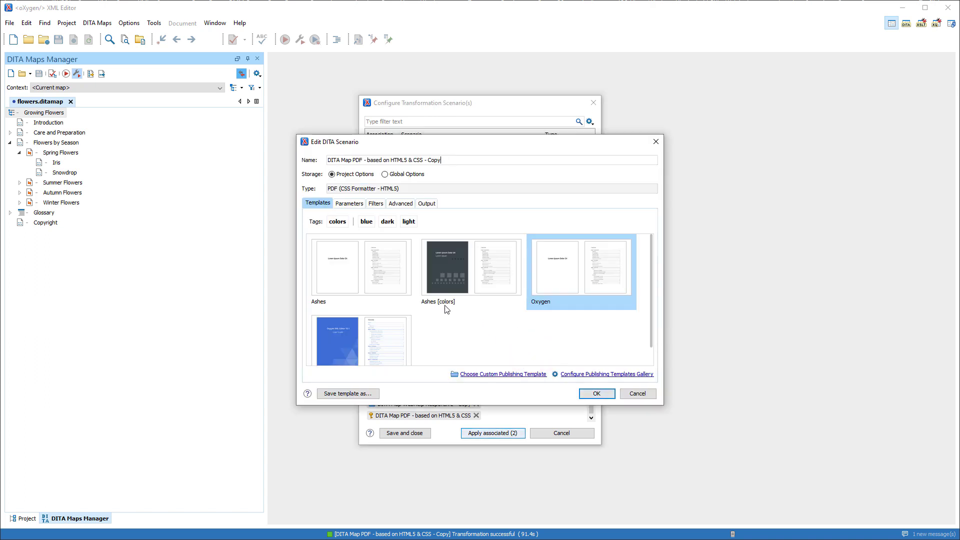
{"action": "left_click", "coordinate": [387, 278]}
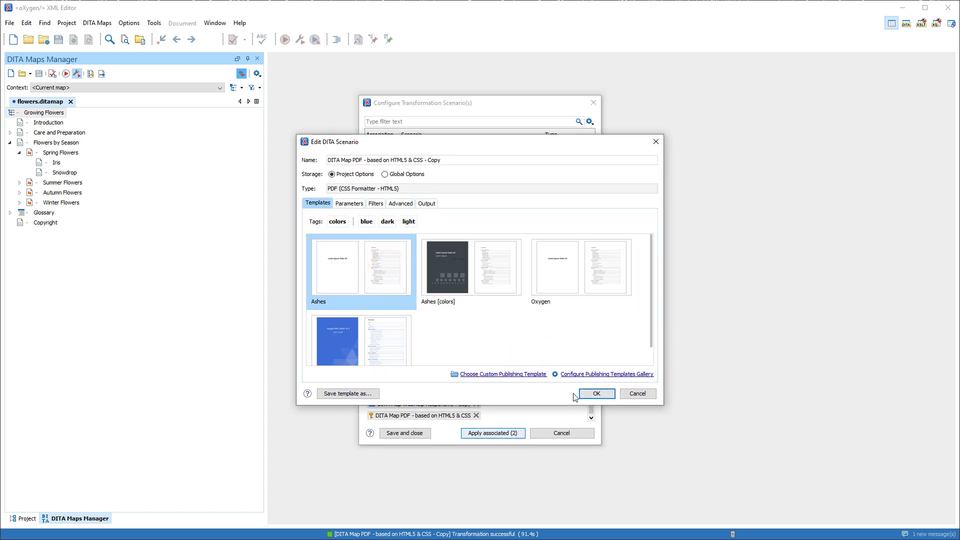
{"action": "left_click", "coordinate": [596, 393]}
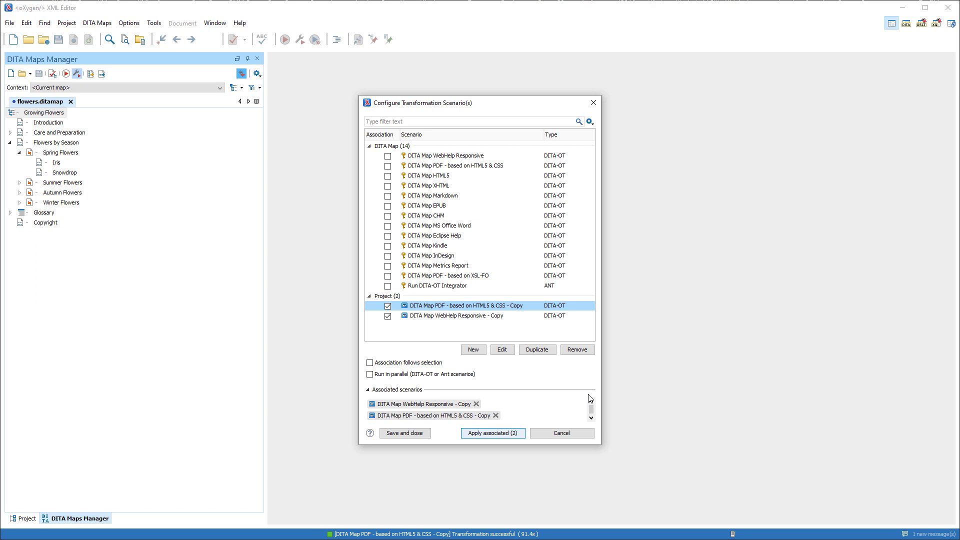
{"action": "left_click", "coordinate": [369, 374]}
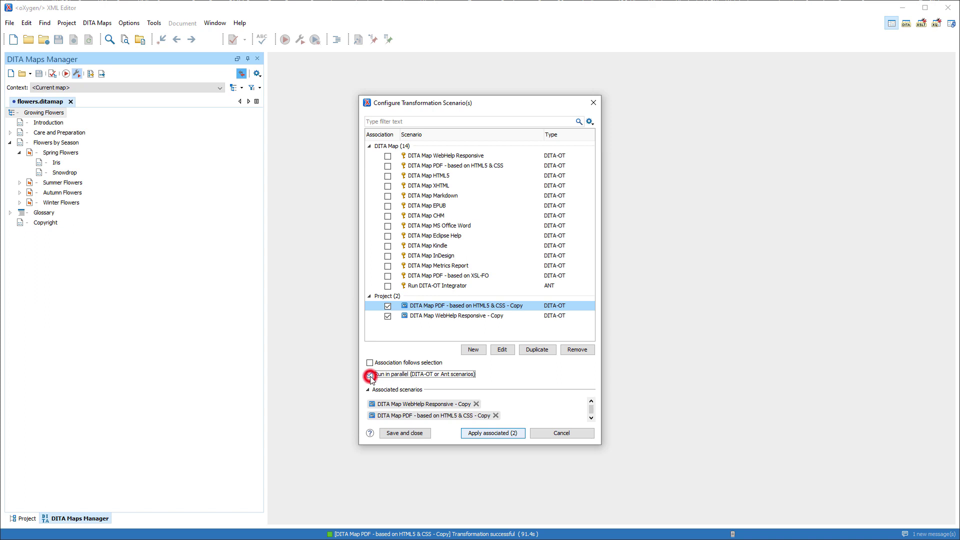
{"action": "left_click", "coordinate": [493, 433]}
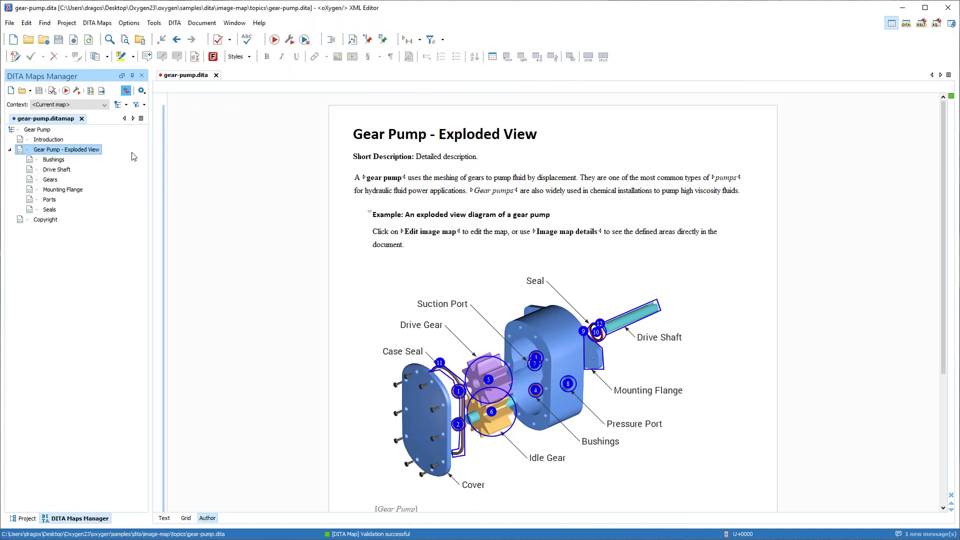
Step: Duplicate the gear pump map's DITA Map PDF - based on HTML5 & CSS scenario and view its Parameters
{"action": "left_click", "coordinate": [76, 91]}
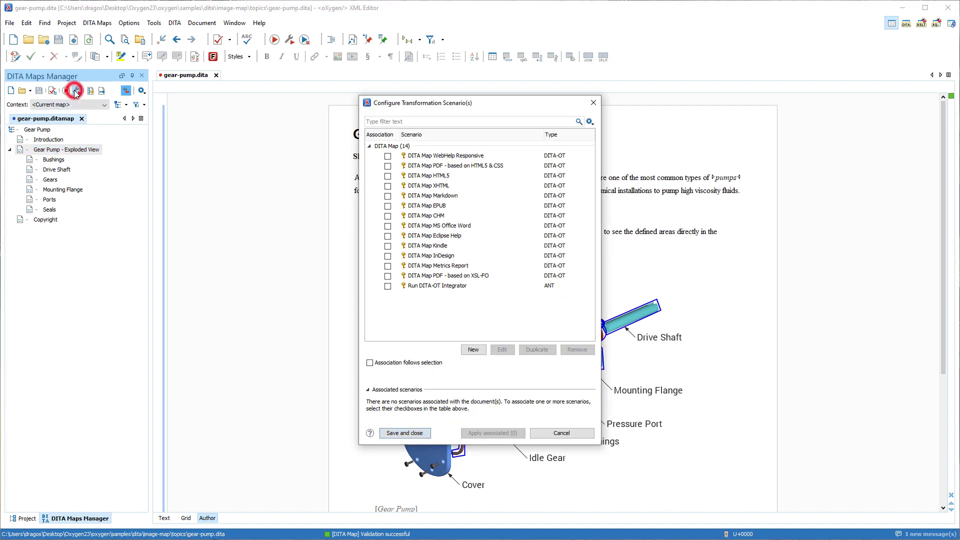
{"action": "left_click", "coordinate": [415, 166]}
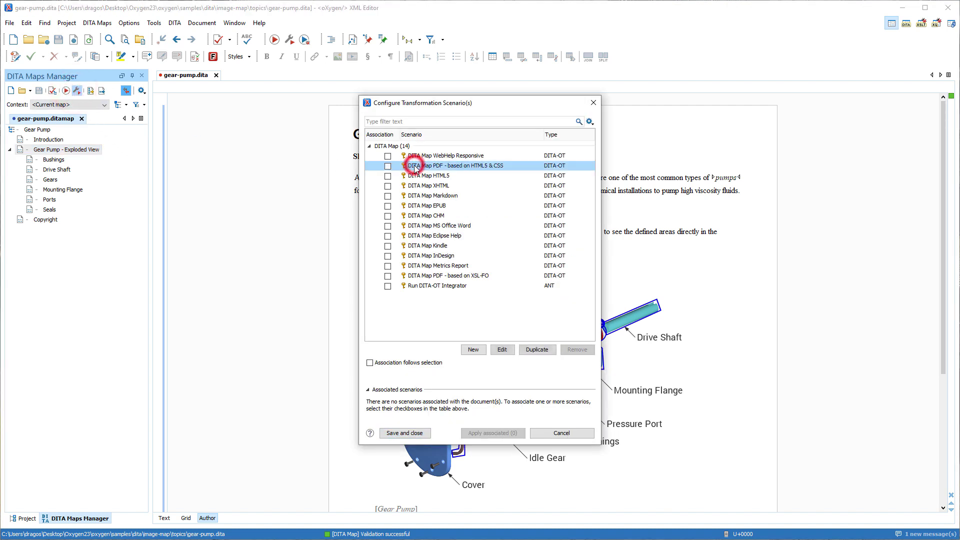
{"action": "left_click", "coordinate": [536, 350]}
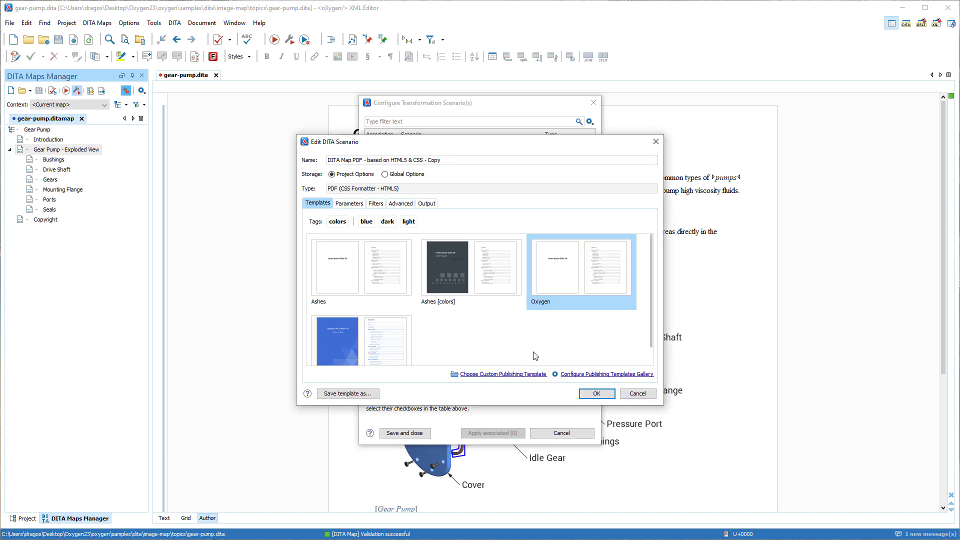
{"action": "left_click", "coordinate": [349, 203]}
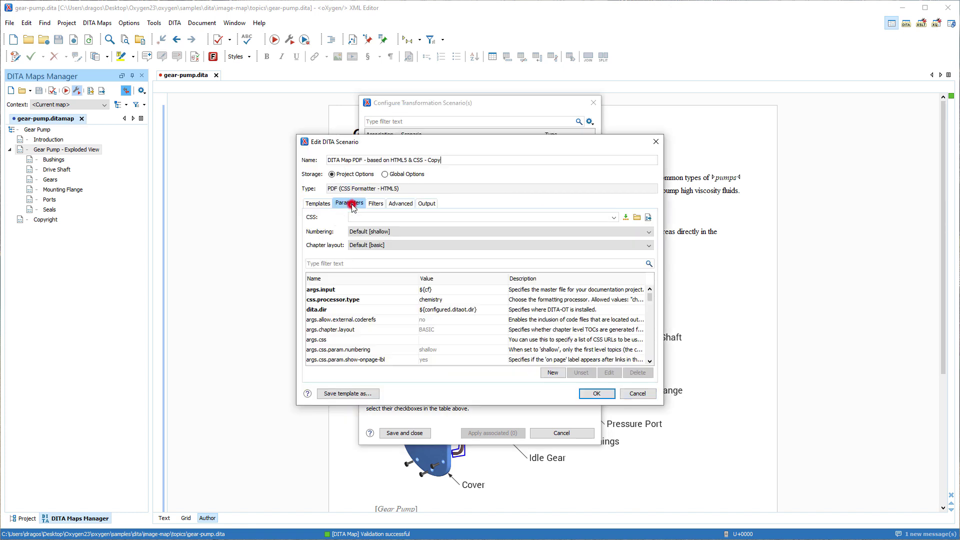
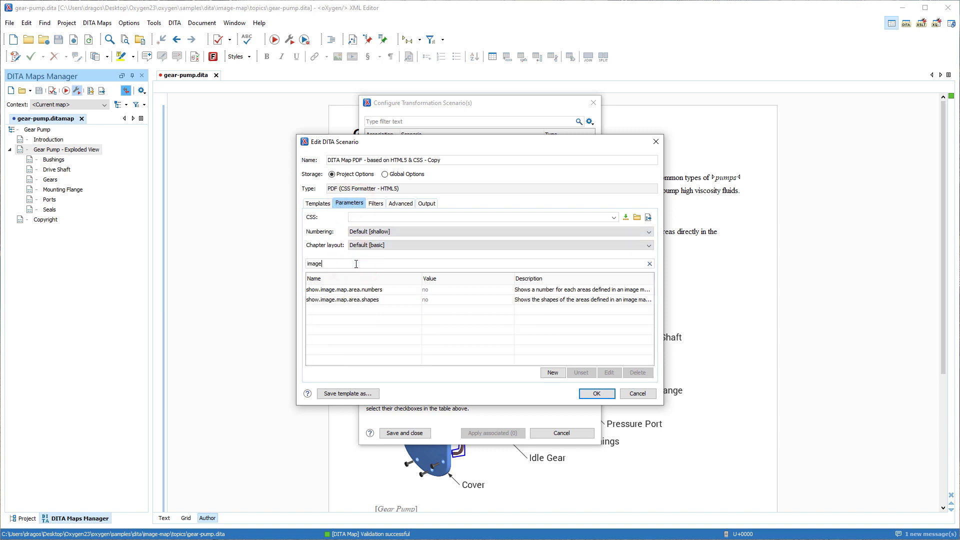
Step: Set show.image.map.area.numbers and show.image.map.area.shapes to yes and save the scenario
{"action": "double_click", "coordinate": [437, 290]}
{"action": "left_click", "coordinate": [450, 237]}
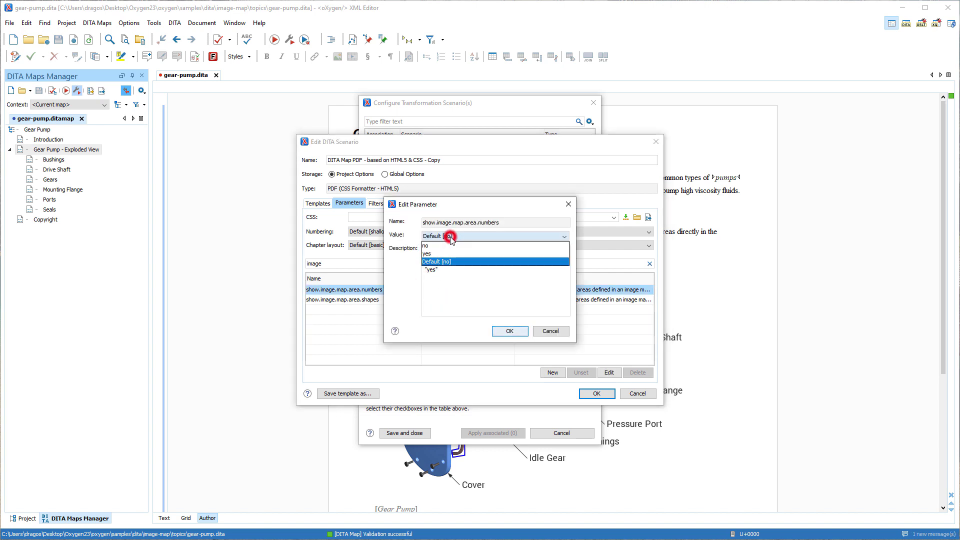
{"action": "left_click", "coordinate": [447, 255]}
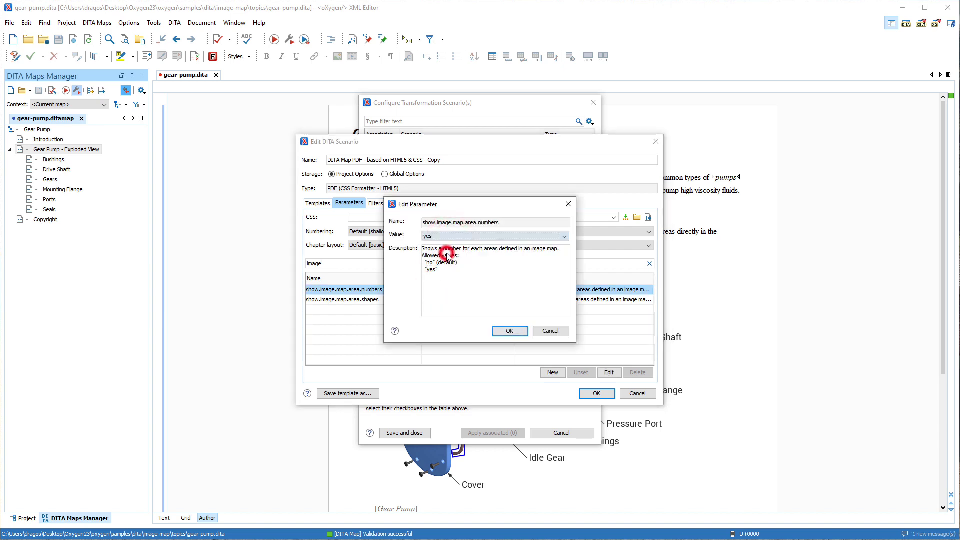
{"action": "left_click", "coordinate": [509, 331]}
{"action": "double_click", "coordinate": [458, 300]}
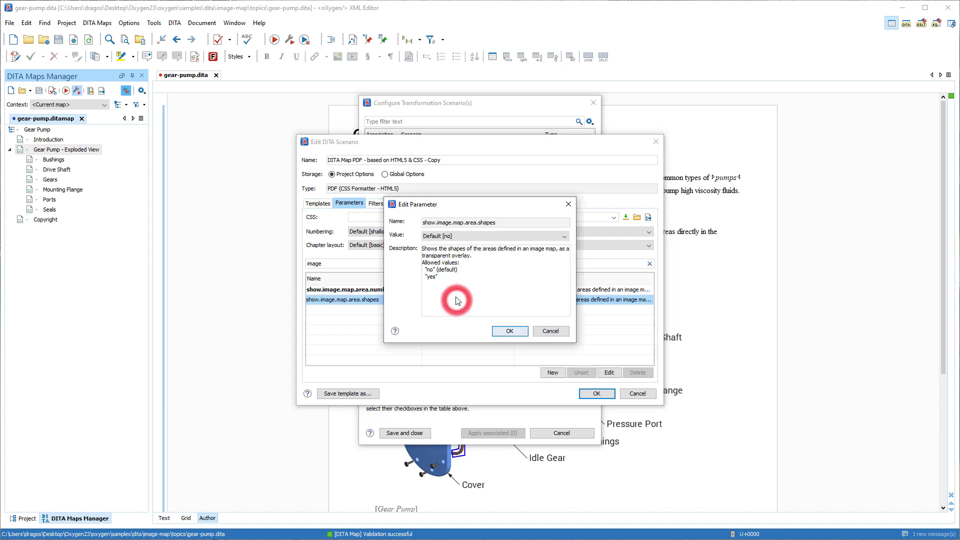
{"action": "left_click", "coordinate": [464, 236]}
{"action": "left_click", "coordinate": [430, 254]}
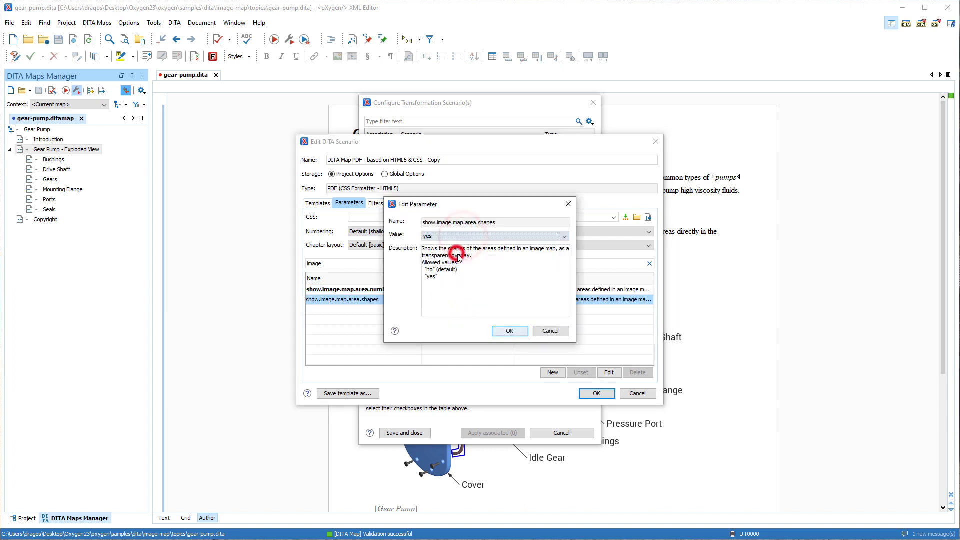
{"action": "left_click", "coordinate": [510, 330]}
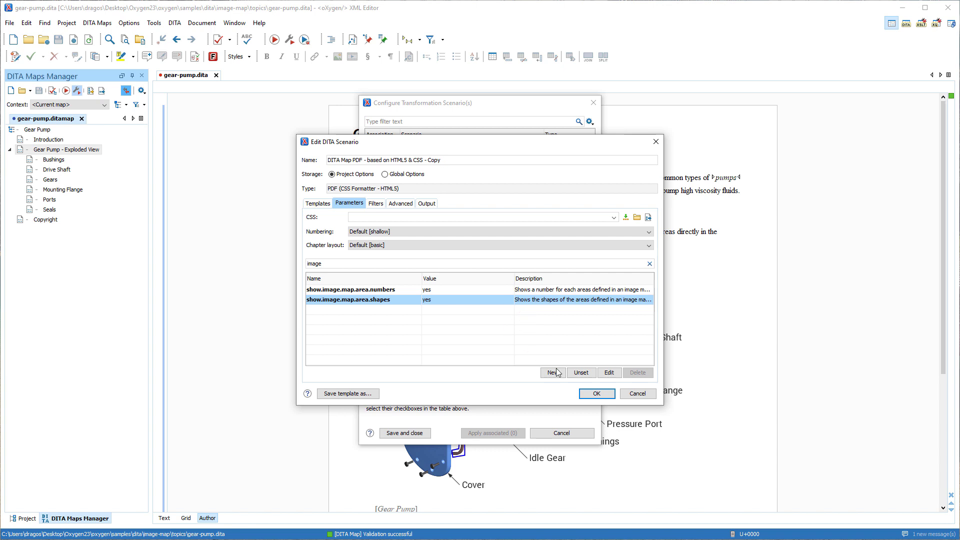
{"action": "left_click", "coordinate": [596, 393]}
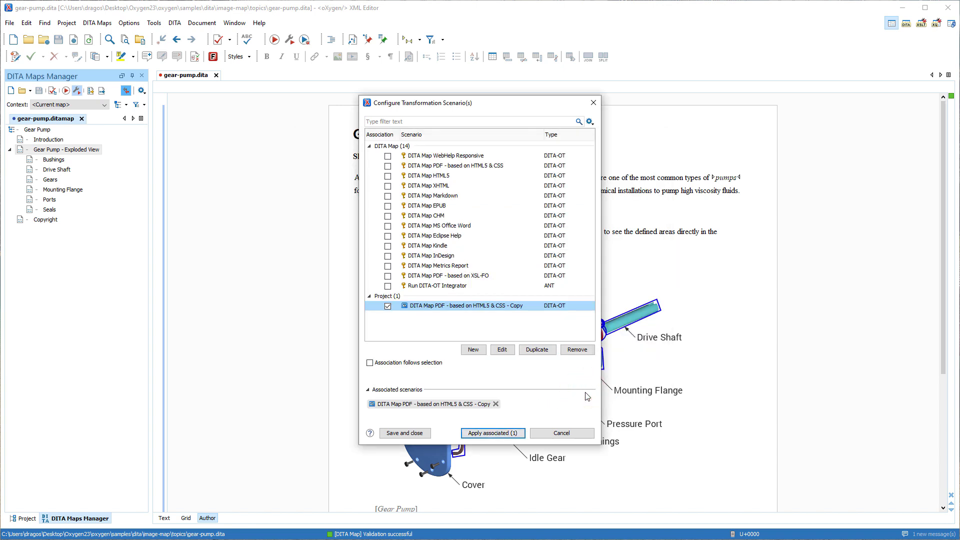
Step: Run the associated PDF transformation scenario
{"action": "left_click", "coordinate": [492, 433]}
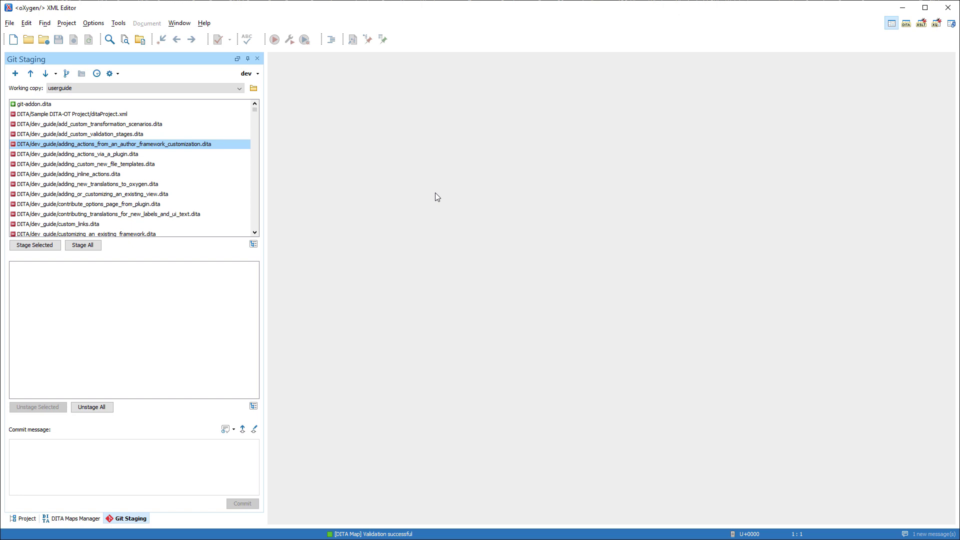
Step: Check out the local branch hotfixes/22.1 from the repository's branch list
{"action": "left_click", "coordinate": [65, 74]}
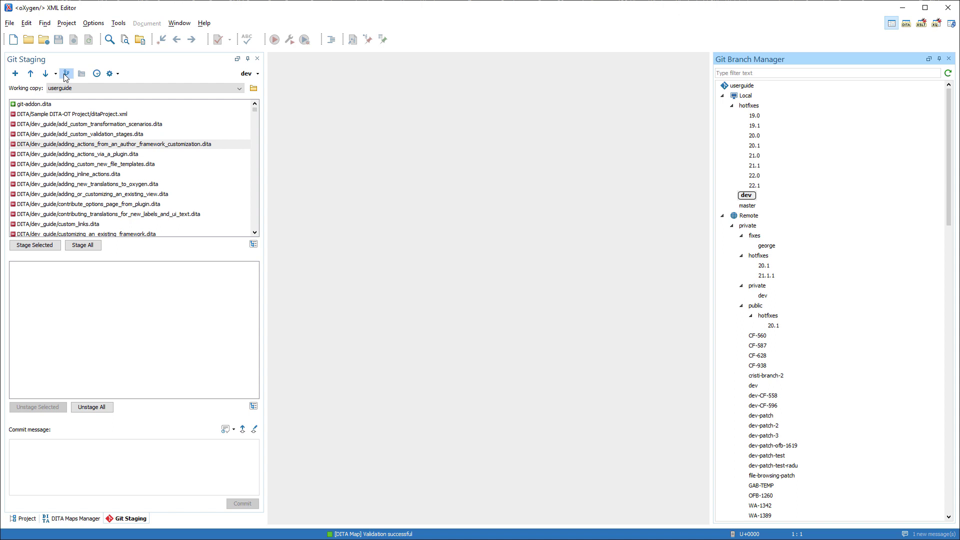
{"action": "left_click", "coordinate": [754, 186]}
{"action": "double_click", "coordinate": [755, 186]}
Step: Create a new branch hotfixes/23.0 from hotfixes/22.1
{"action": "right_click", "coordinate": [756, 186]}
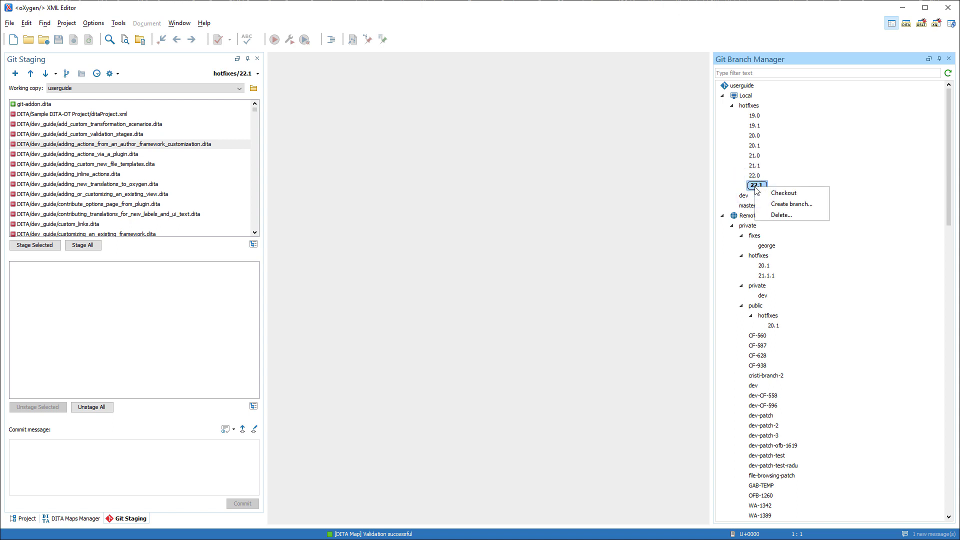
{"action": "left_click", "coordinate": [790, 204]}
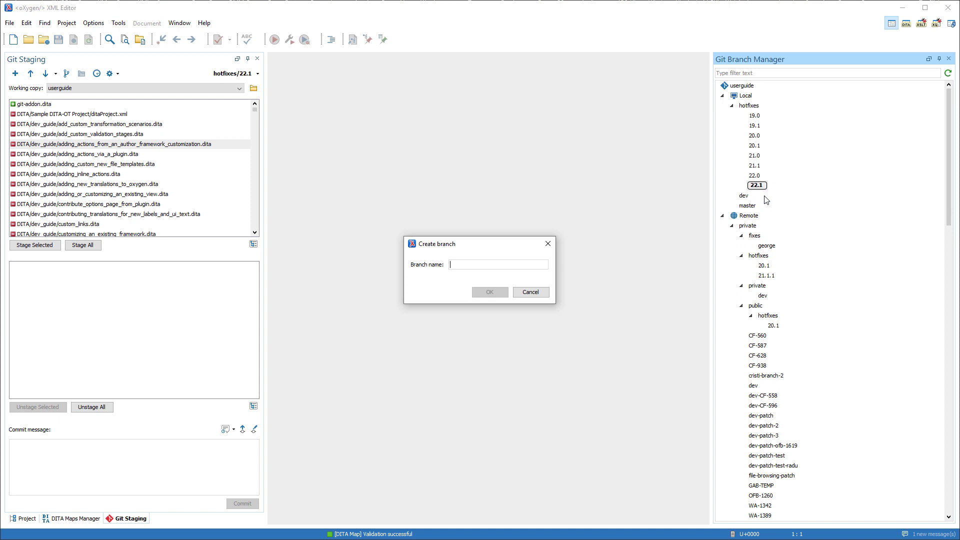
{"action": "type", "text": "hotfixes/23.0"}
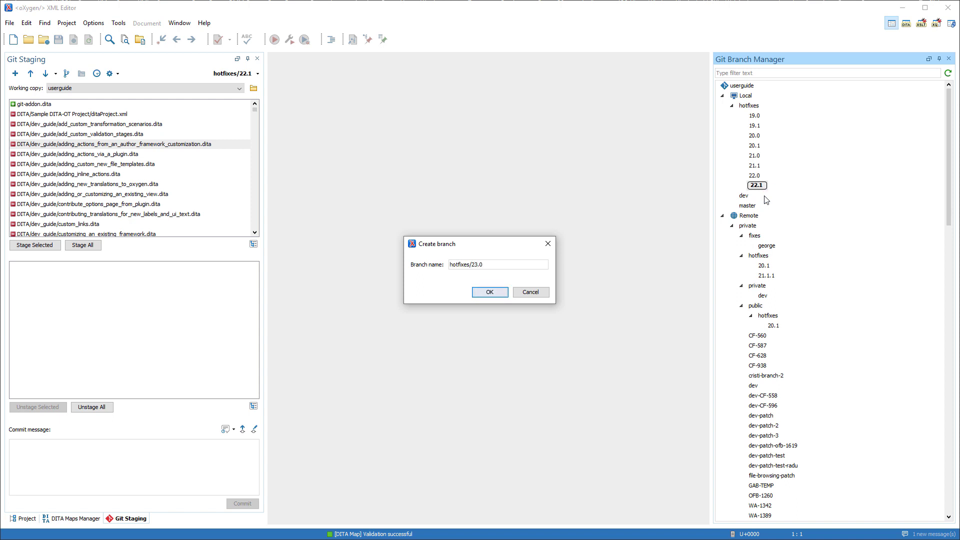
{"action": "key", "text": "Return"}
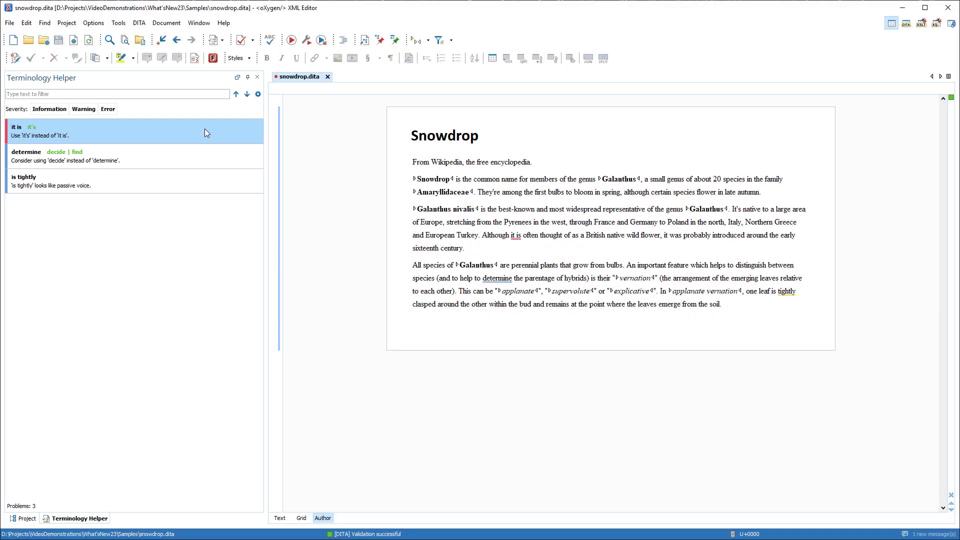
Step: Replace 'it is' with "it's" and 'determine' with 'find' in snowdrop.dita
{"action": "right_click", "coordinate": [205, 128]}
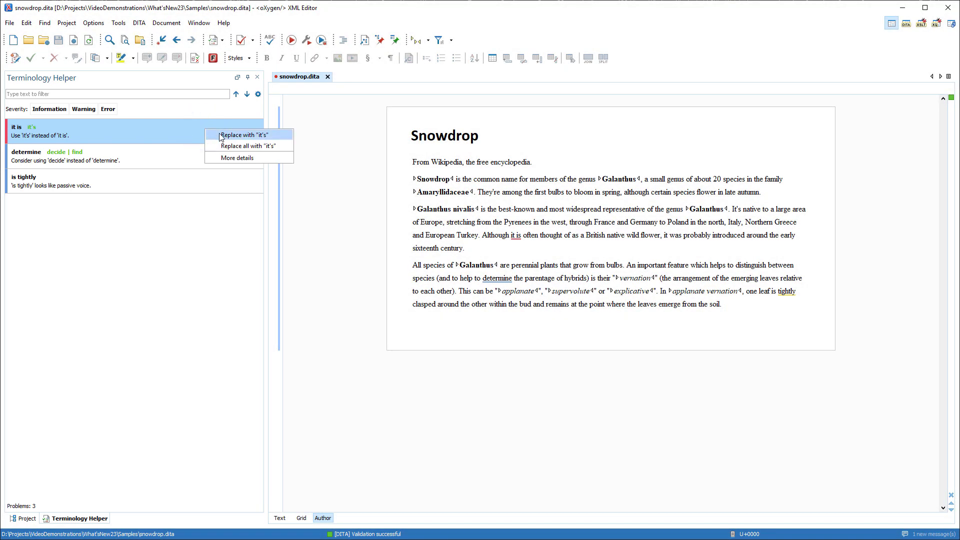
{"action": "left_click", "coordinate": [221, 137]}
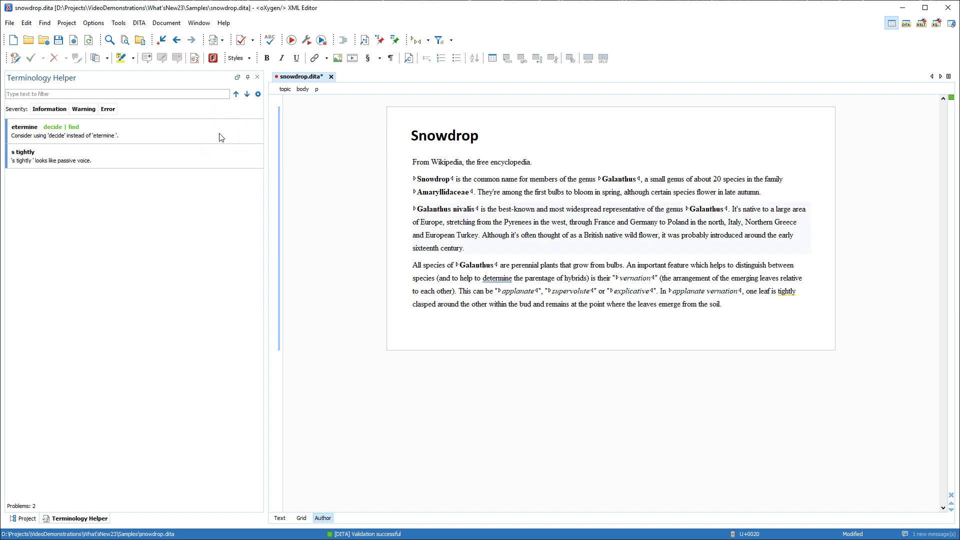
{"action": "left_click", "coordinate": [221, 137]}
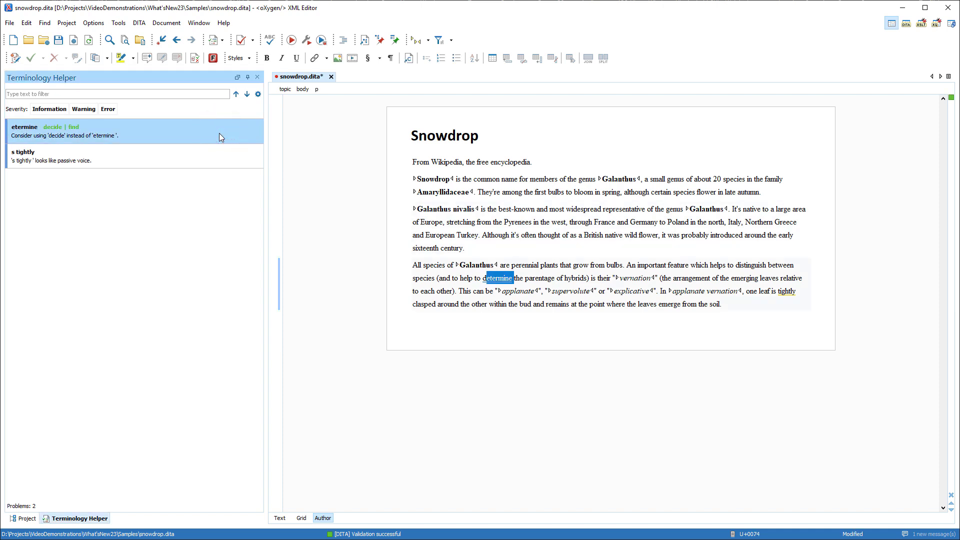
{"action": "left_click", "coordinate": [499, 285]}
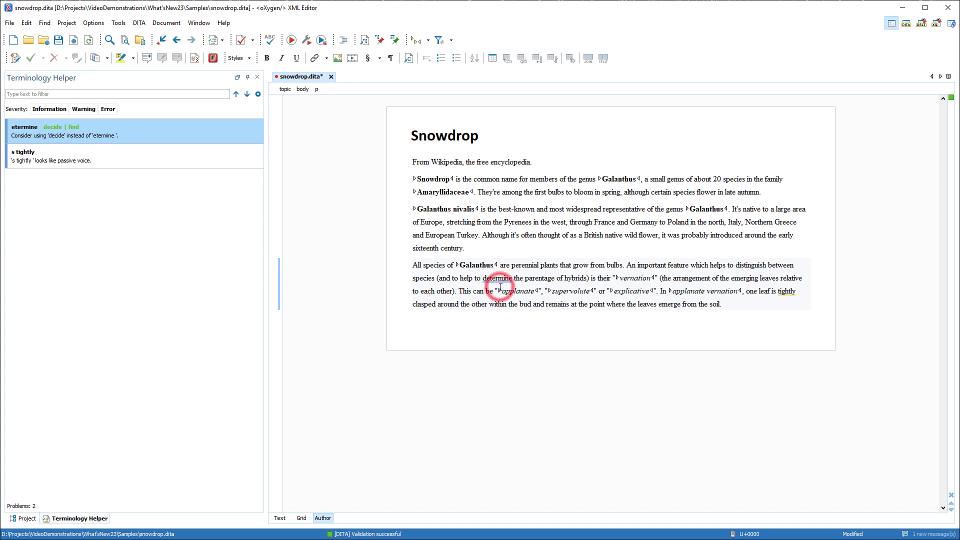
{"action": "left_click", "coordinate": [491, 287]}
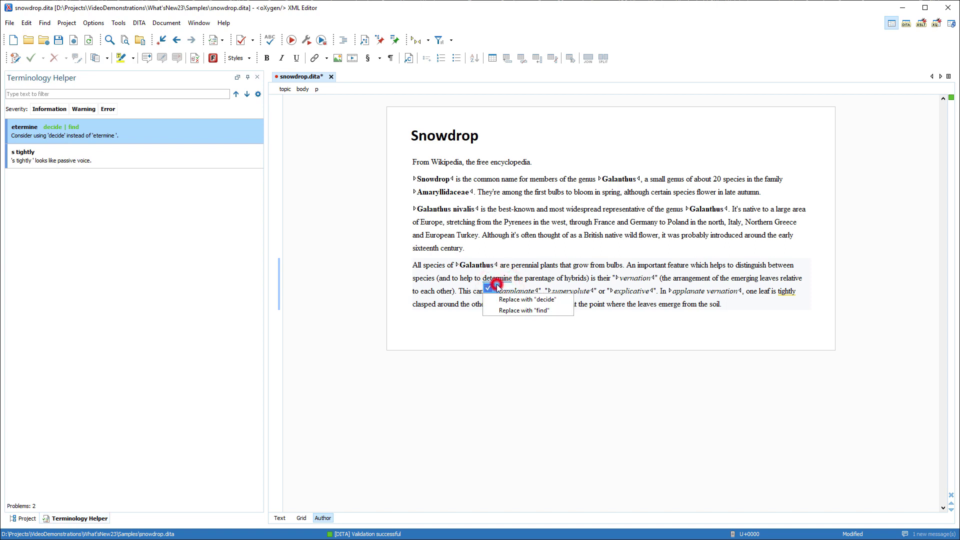
{"action": "left_click", "coordinate": [523, 310]}
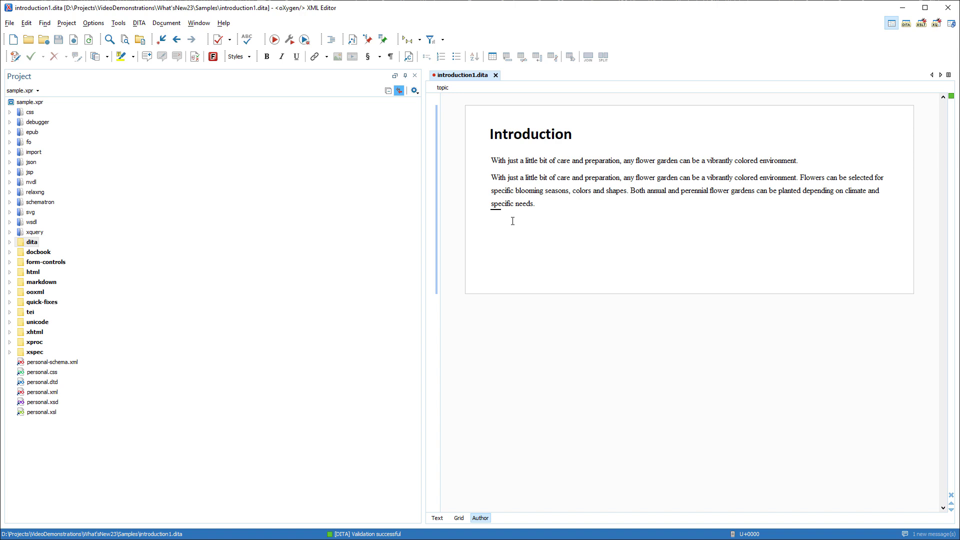
Step: Show the English Introduction in a side view and paste the German translation over the topic content
{"action": "right_click", "coordinate": [512, 221]}
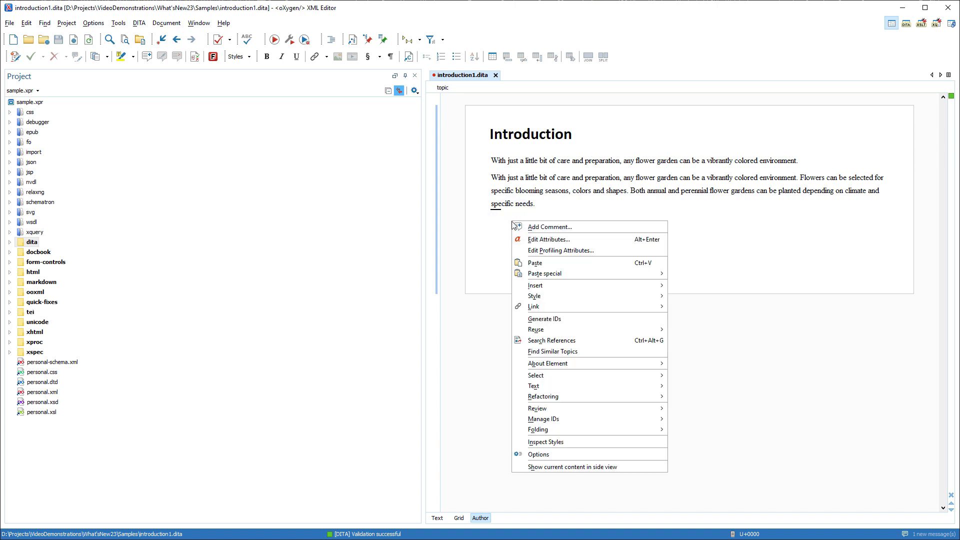
{"action": "left_click", "coordinate": [531, 470]}
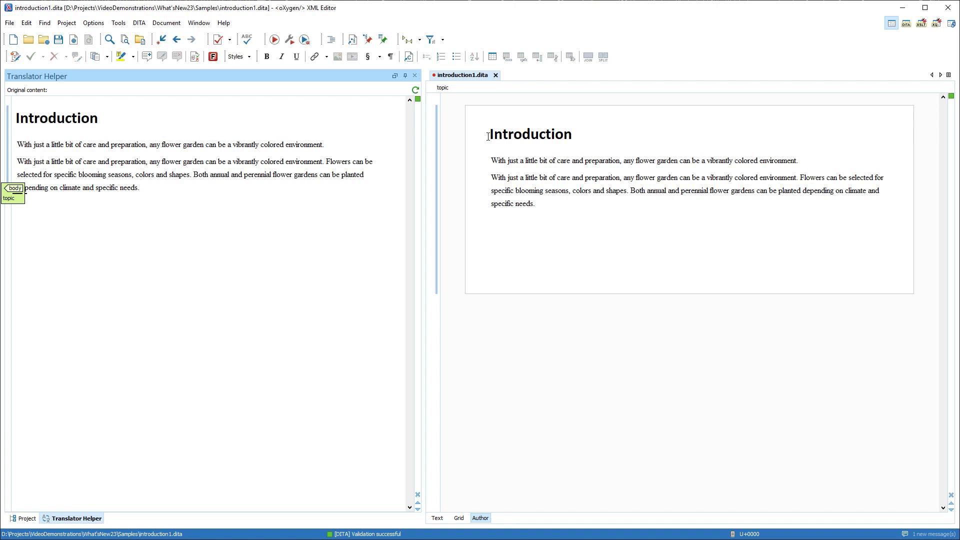
{"action": "left_click_drag", "start_coordinate": [488, 135], "coordinate": [540, 206]}
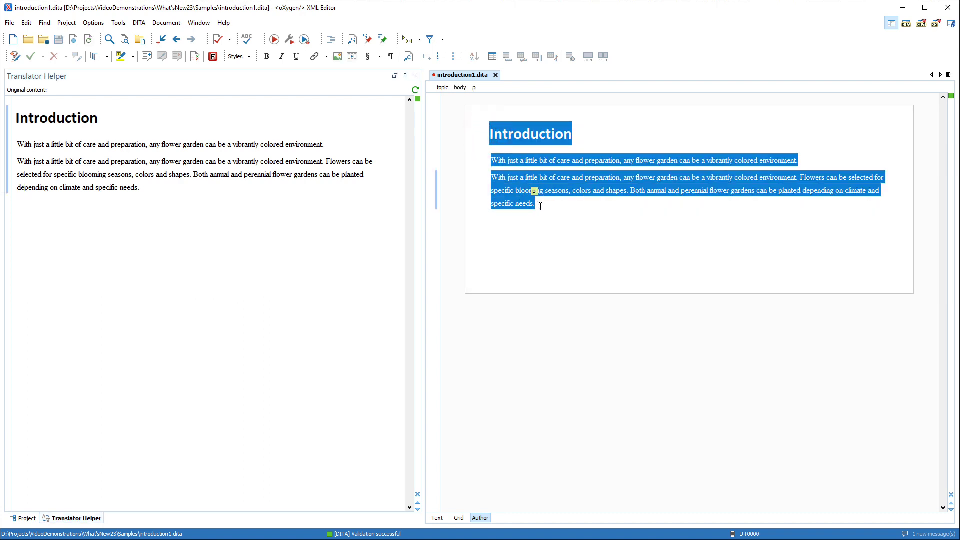
{"action": "type", "text": "Einführung Mit ein wenig Sorgfalt und Vorbereitung kann jeder Blumengarten eine farbenfrohe Umgebung sein. Mit ein wenig Sorgfalt und Vorbereitung kann jeder Blumengarten eine farbenfrohe Umgebung sein. Blumen können für bestimmte Blütezeiten, Farben und Formen ausgewählt werden. Je nach Klima und spezifischen Bedürfnissen können sowohl einjährige als auch mehrjährige Blumengärten angelegt werden."}
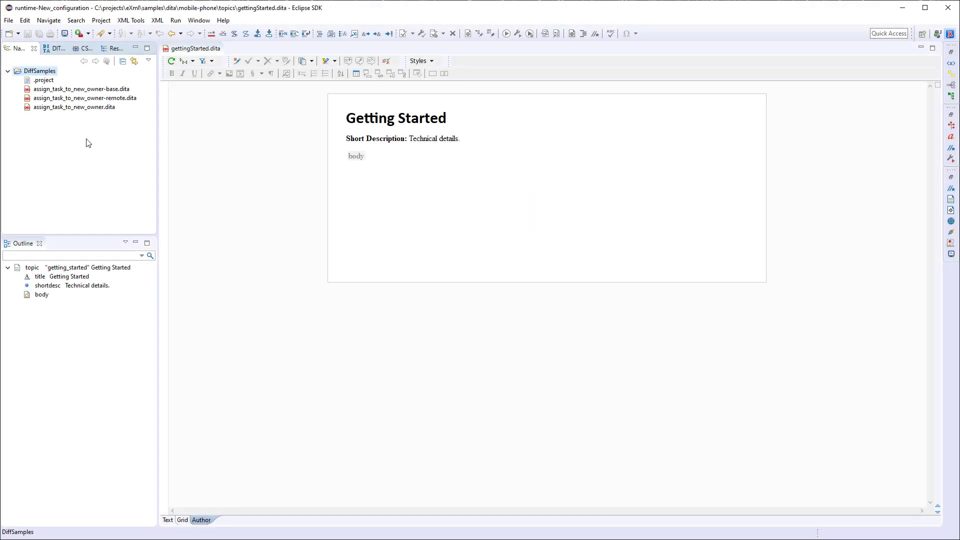
Step: Start a three-way comparison of the three assign_task topics, accepting the common ancestor
{"action": "left_click", "coordinate": [77, 88]}
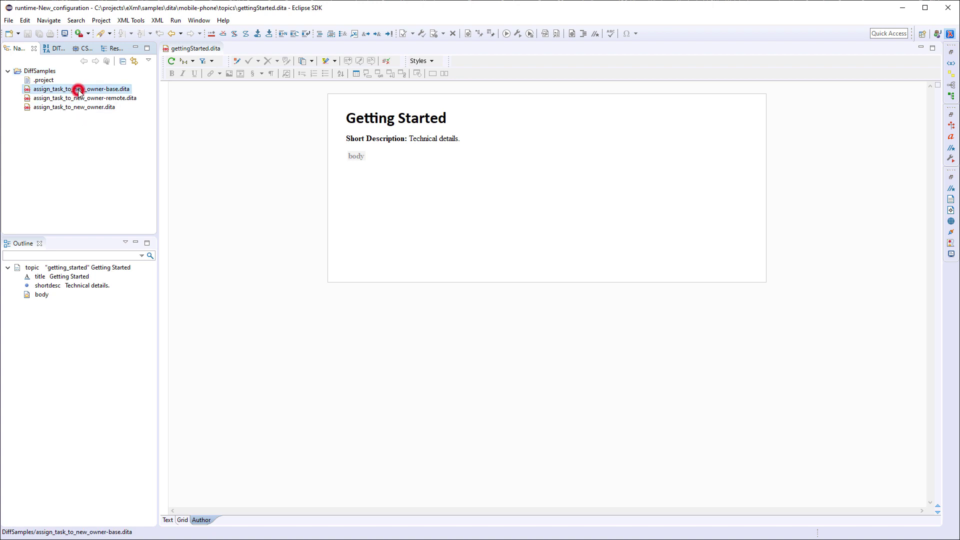
{"action": "left_click", "coordinate": [83, 108], "text": "shift"}
{"action": "right_click", "coordinate": [83, 107]}
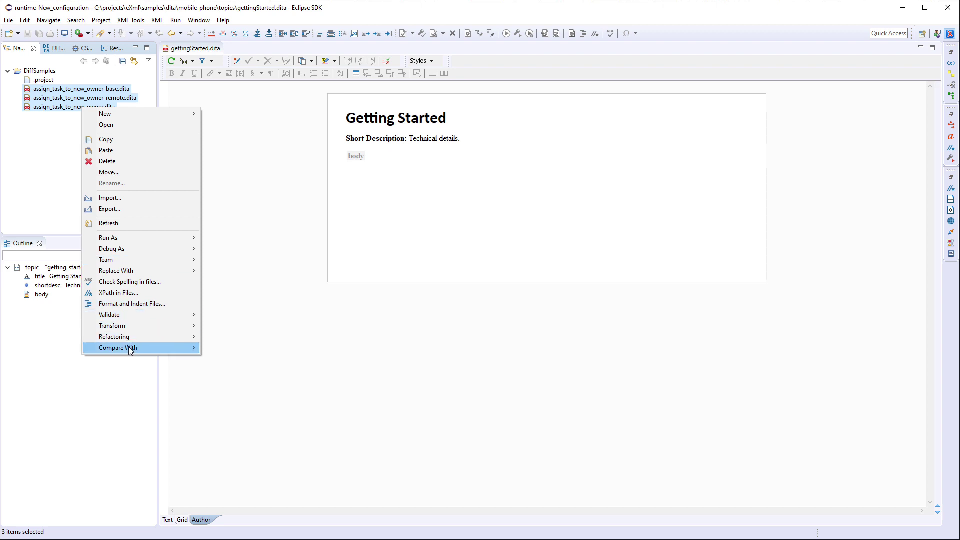
{"action": "mouse_move", "coordinate": [118, 349]}
{"action": "left_click", "coordinate": [229, 348]}
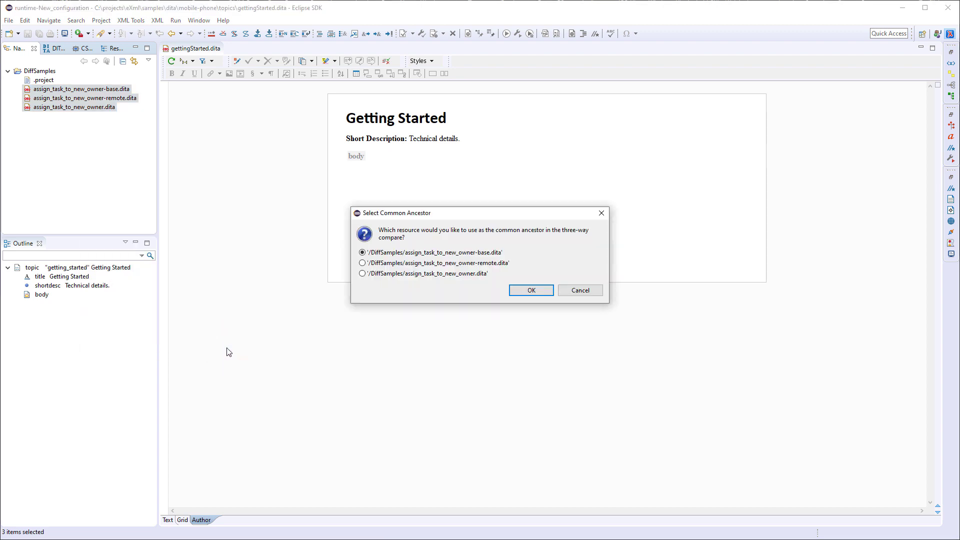
{"action": "key", "text": "Return"}
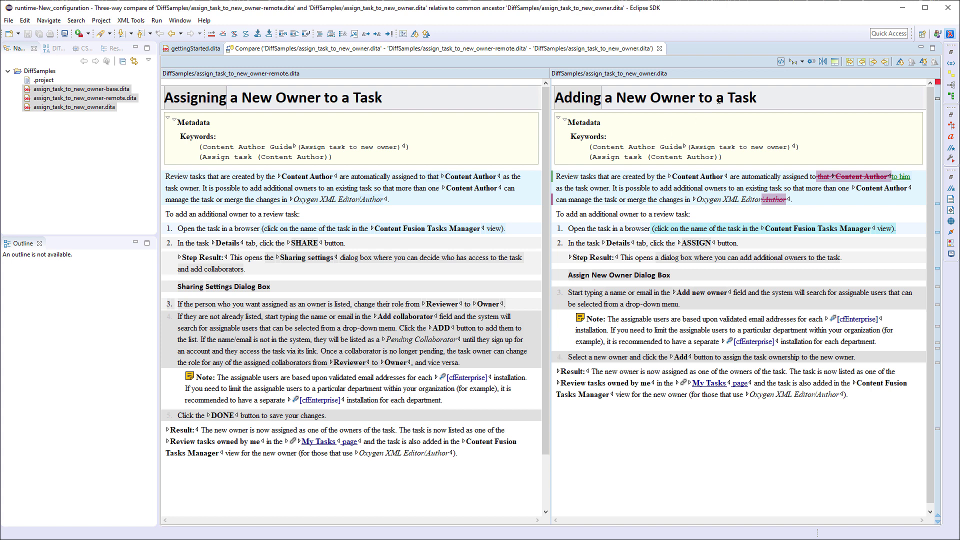
Step: In XML source view, copy the next conflicting right-side change into the left file
{"action": "left_click", "coordinate": [778, 62]}
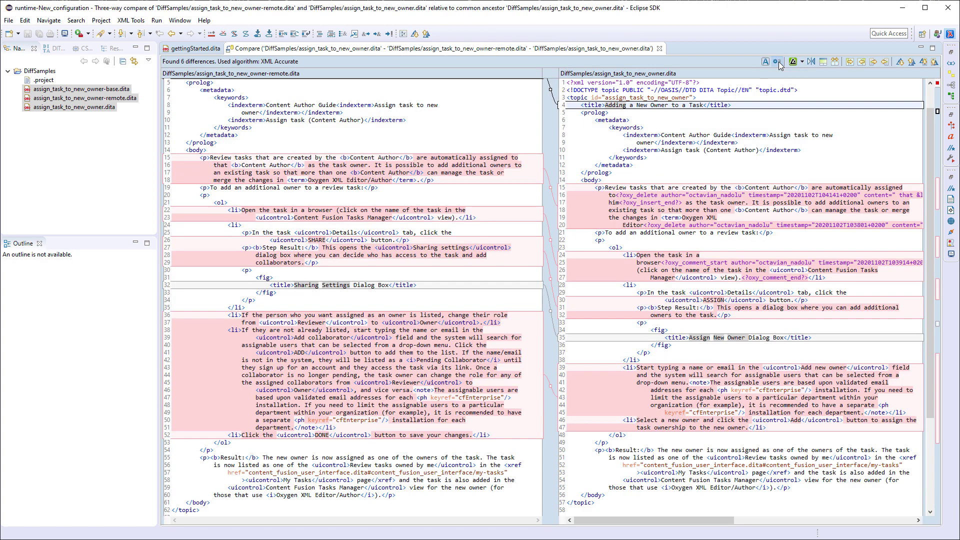
{"action": "left_click", "coordinate": [899, 61]}
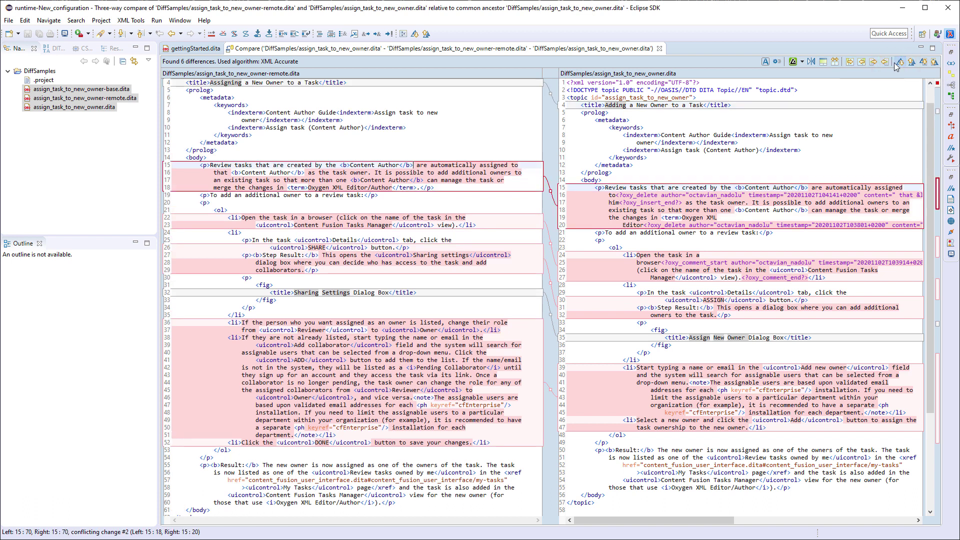
{"action": "left_click", "coordinate": [887, 61]}
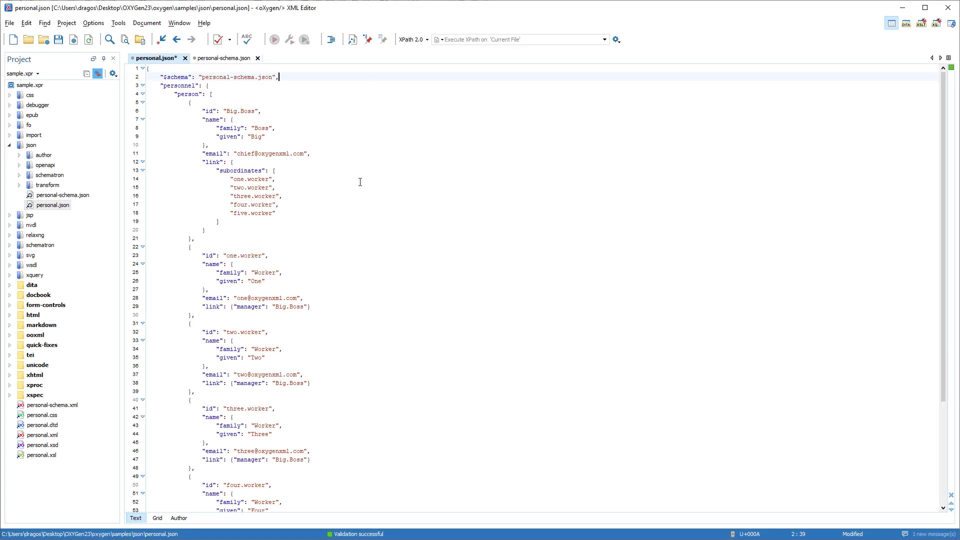
Step: View personal.json as a form and add a new person with a name after Worker Five
{"action": "left_click", "coordinate": [177, 518]}
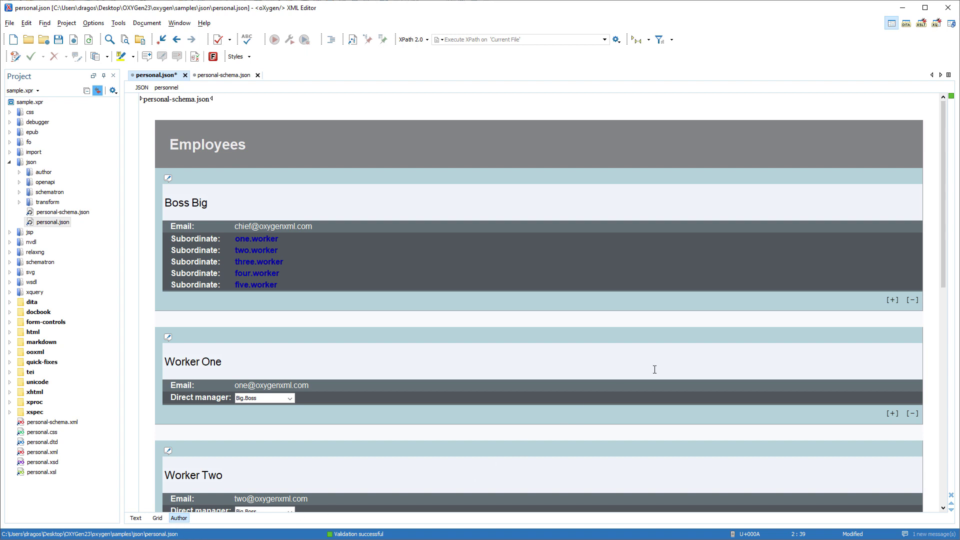
{"action": "left_click_drag", "start_coordinate": [944, 272], "coordinate": [947, 502]}
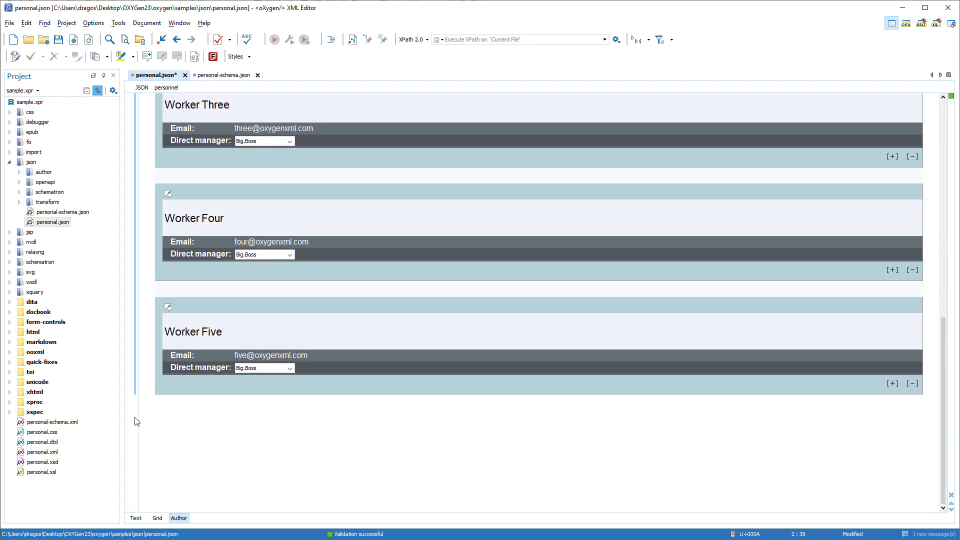
{"action": "left_click", "coordinate": [169, 385]}
{"action": "key", "text": "Return"}
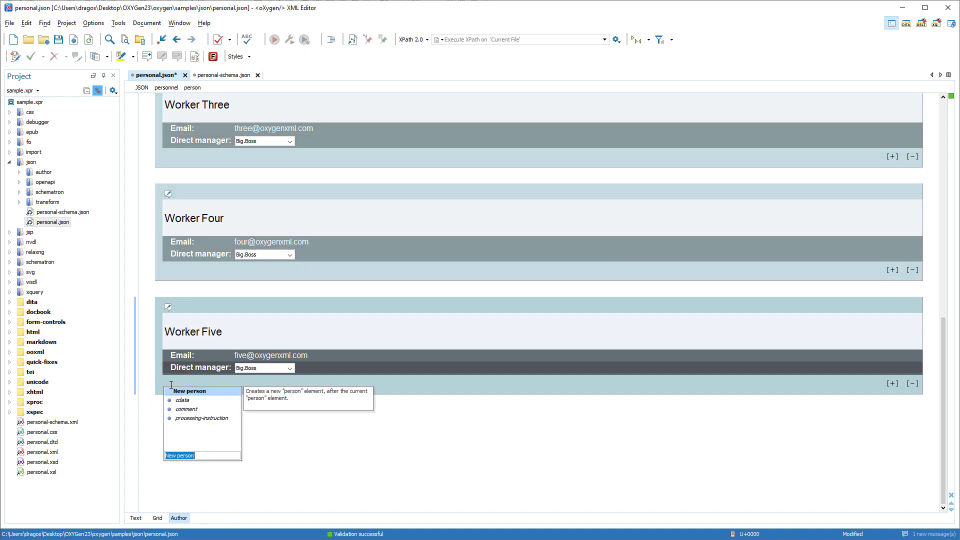
{"action": "key", "text": "Return"}
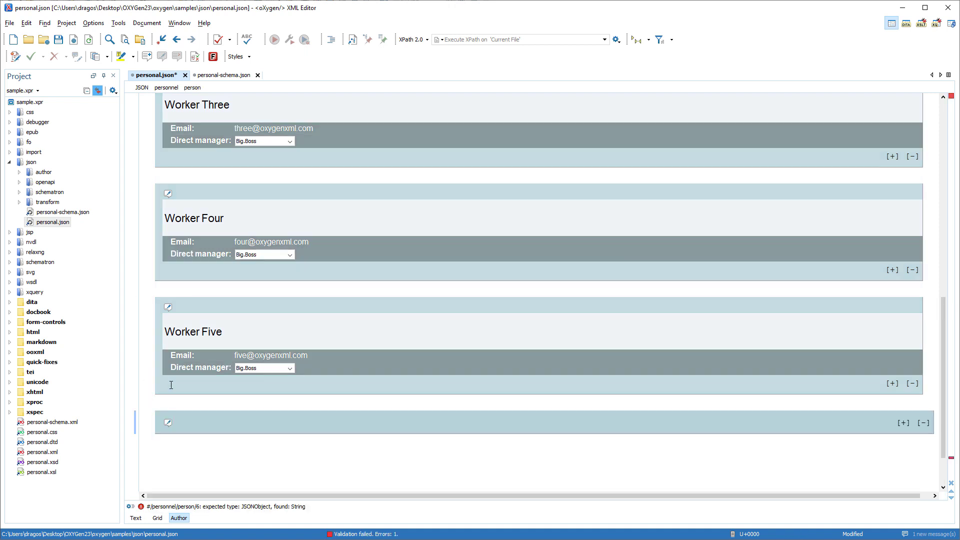
{"action": "key", "text": "Return"}
{"action": "key", "text": "Down"}
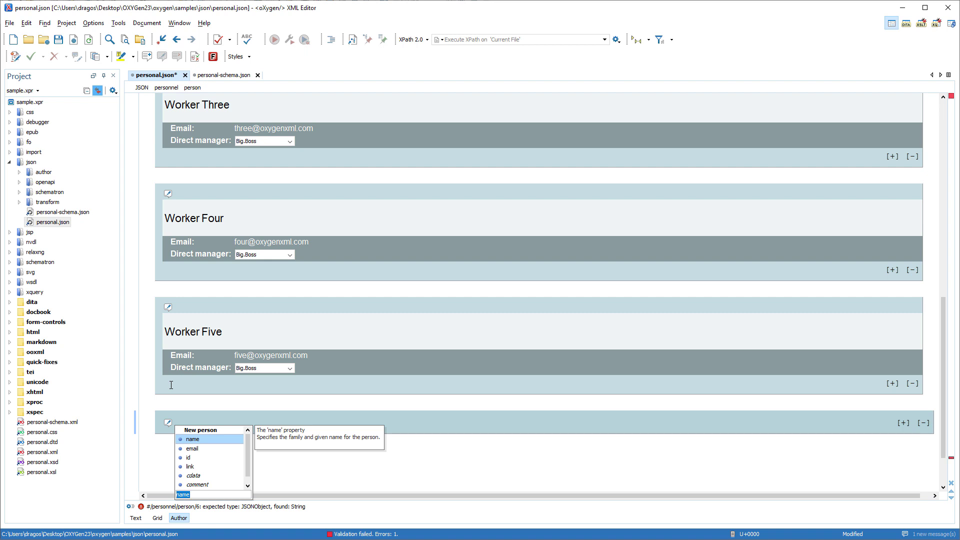
{"action": "key", "text": "Return"}
{"action": "type", "text": "Worker Six"}
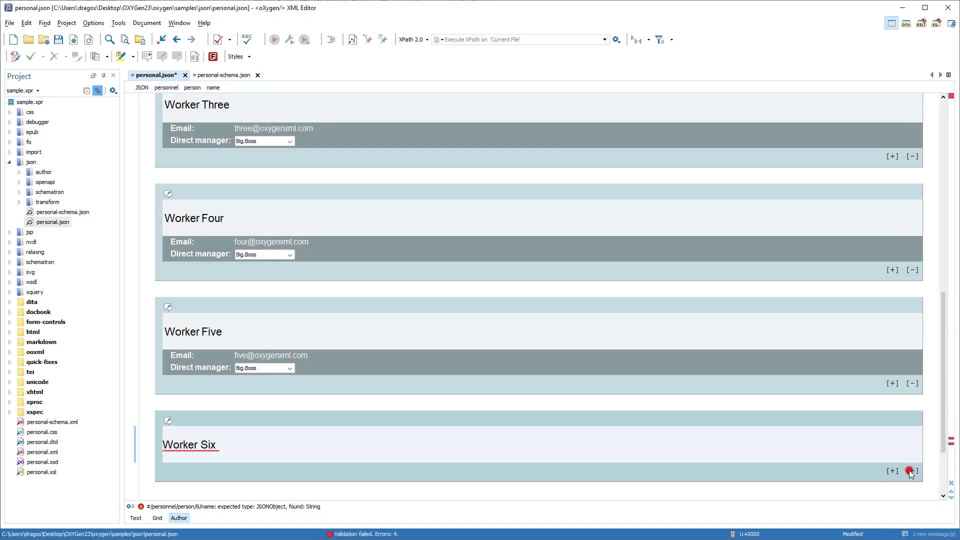
Step: Remove the Worker Six entry and run the //person XPath query
{"action": "left_click", "coordinate": [910, 471]}
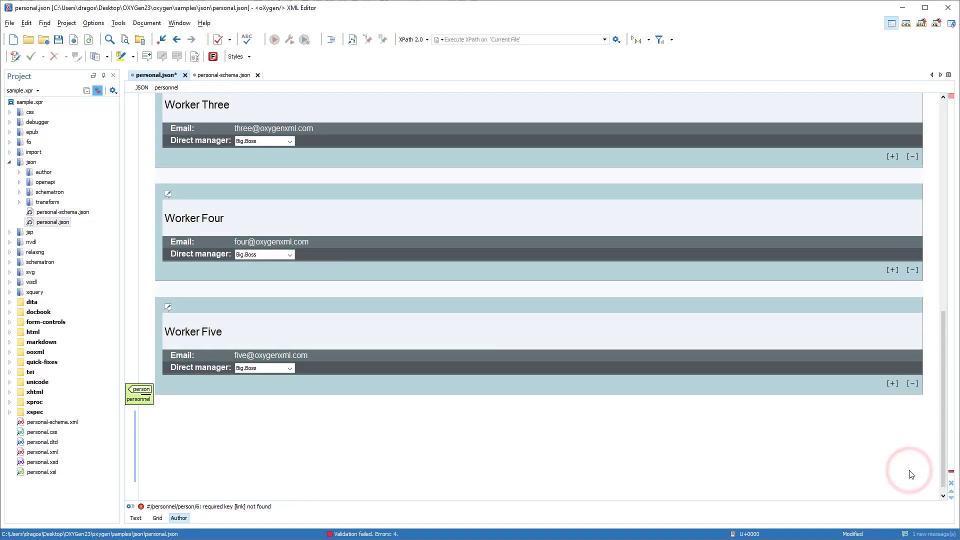
{"action": "left_click", "coordinate": [539, 39]}
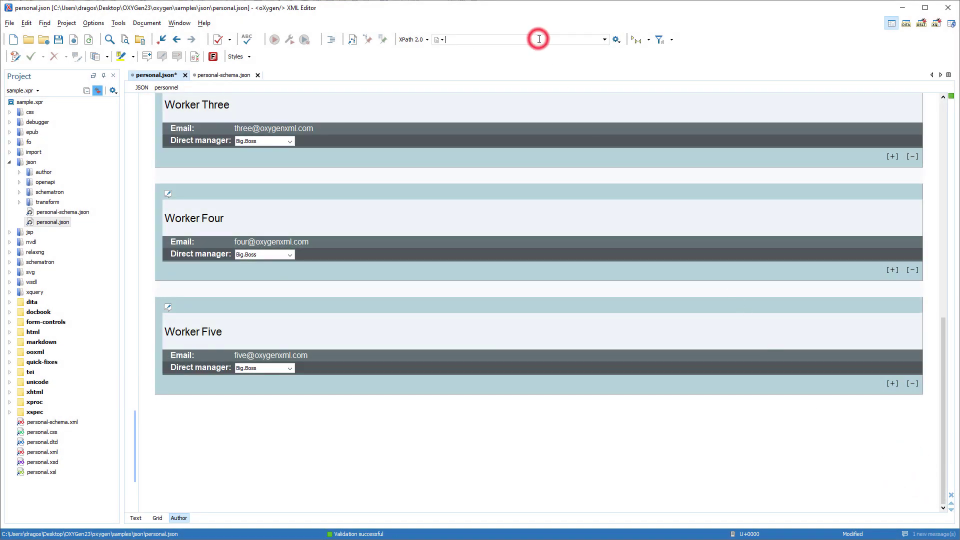
{"action": "type", "text": "//"}
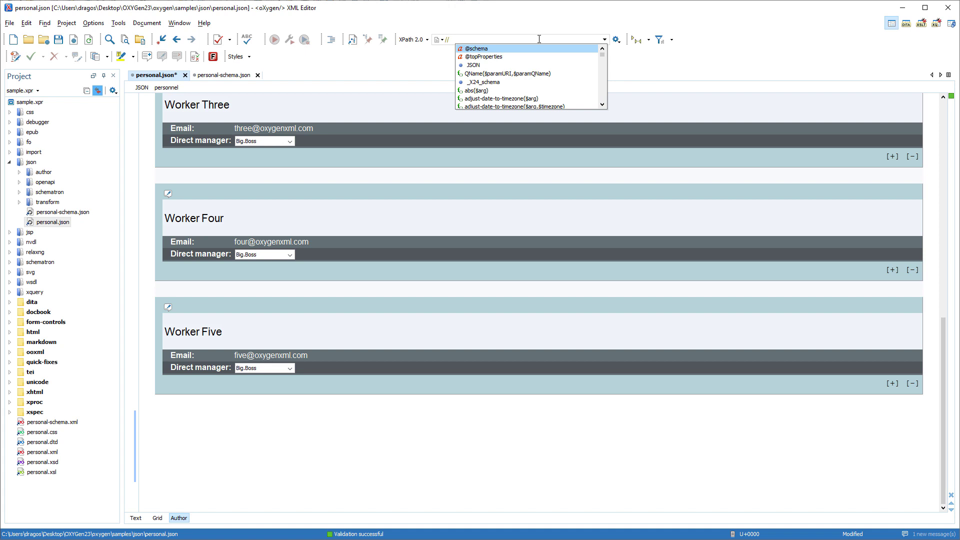
{"action": "type", "text": "person"}
{"action": "key", "text": "Return"}
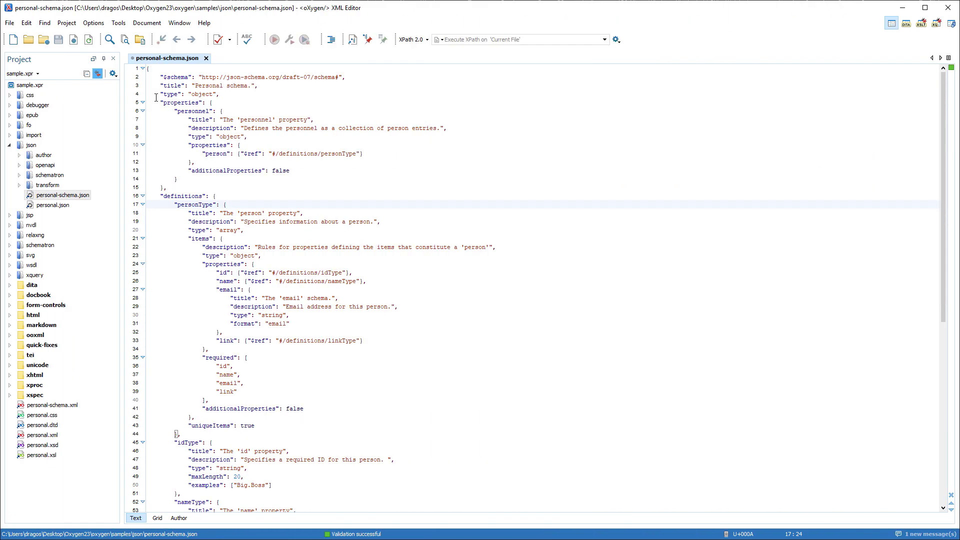
Step: Generate JSON Schema documentation for personal-schema.json and view it
{"action": "left_click", "coordinate": [118, 23]}
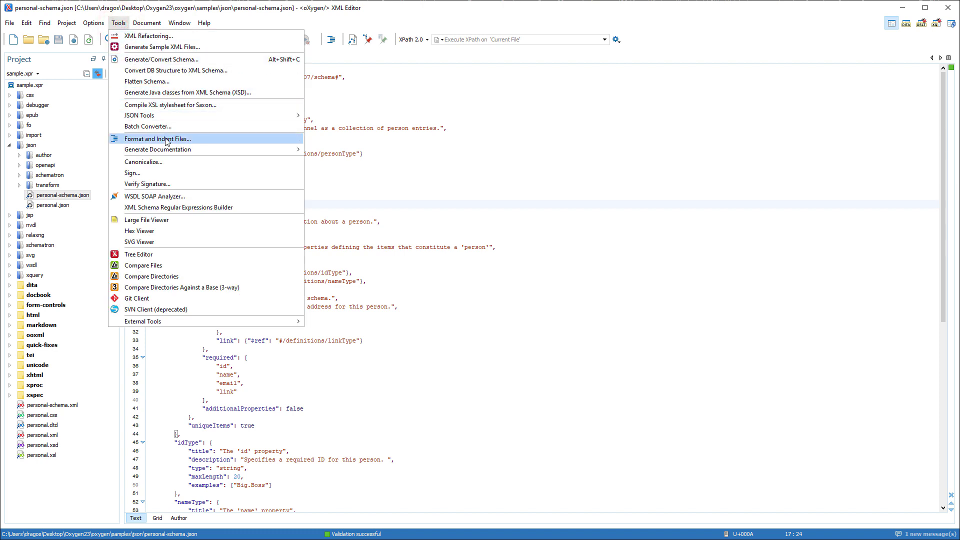
{"action": "mouse_move", "coordinate": [158, 150]}
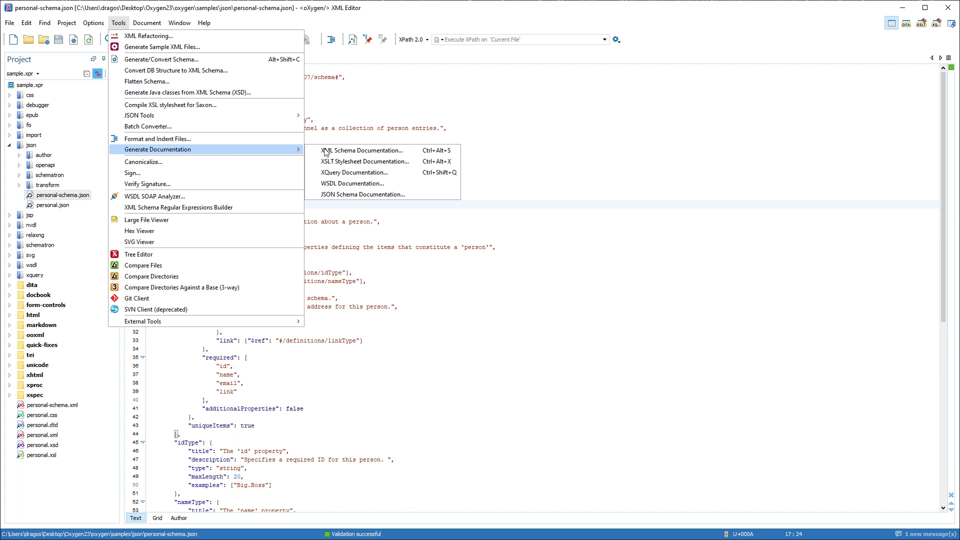
{"action": "left_click", "coordinate": [338, 196]}
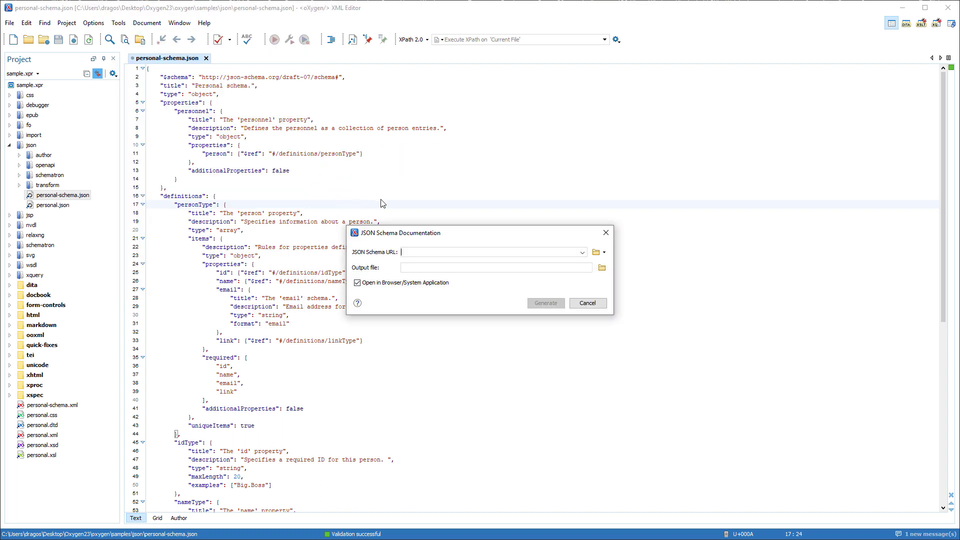
{"action": "left_click", "coordinate": [579, 256]}
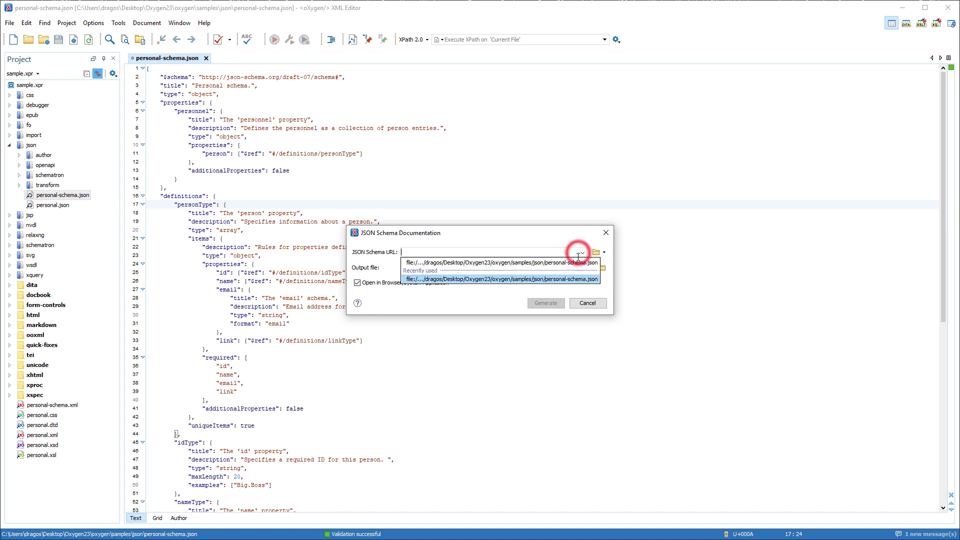
{"action": "left_click", "coordinate": [525, 265]}
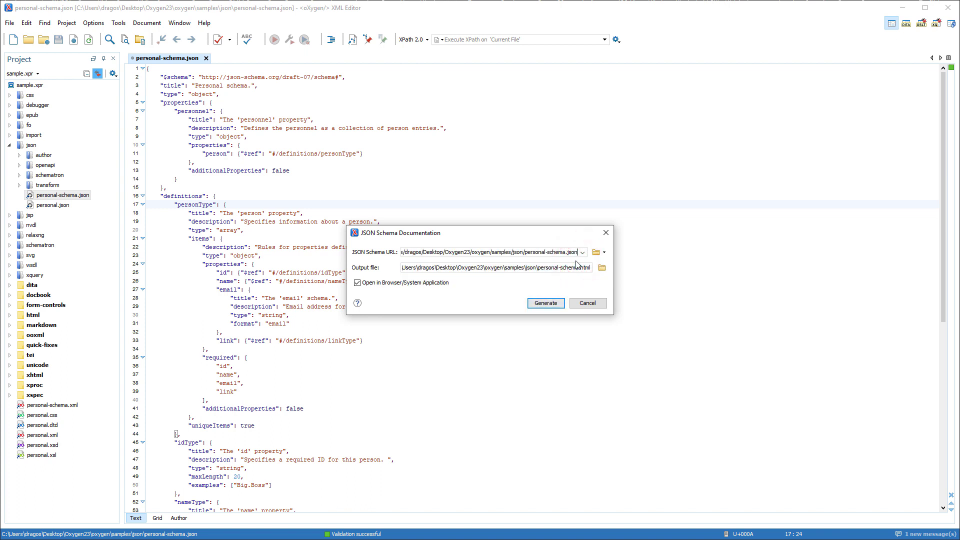
{"action": "left_click", "coordinate": [546, 303]}
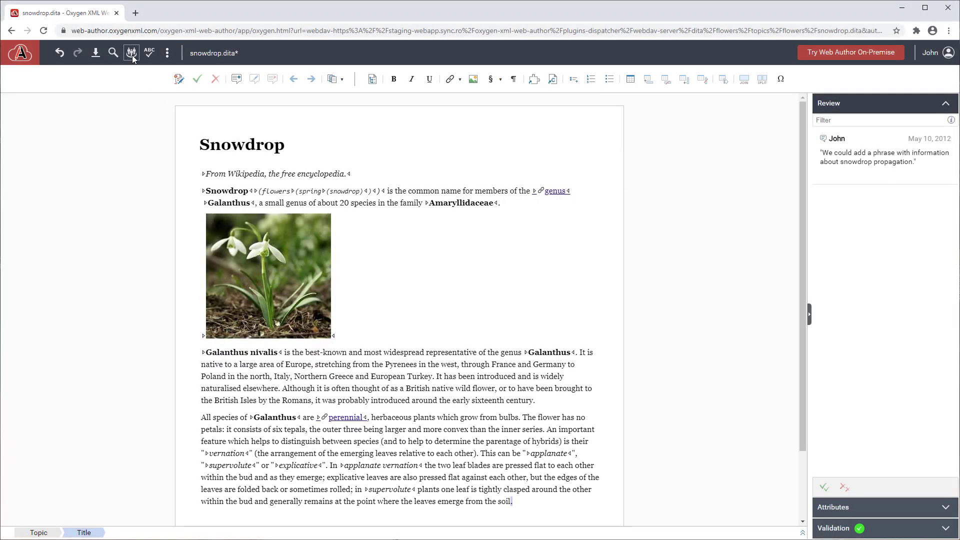
Step: Share the snowdrop.dita editing session, copy the invitation link, and close the dialog
{"action": "left_click", "coordinate": [132, 53]}
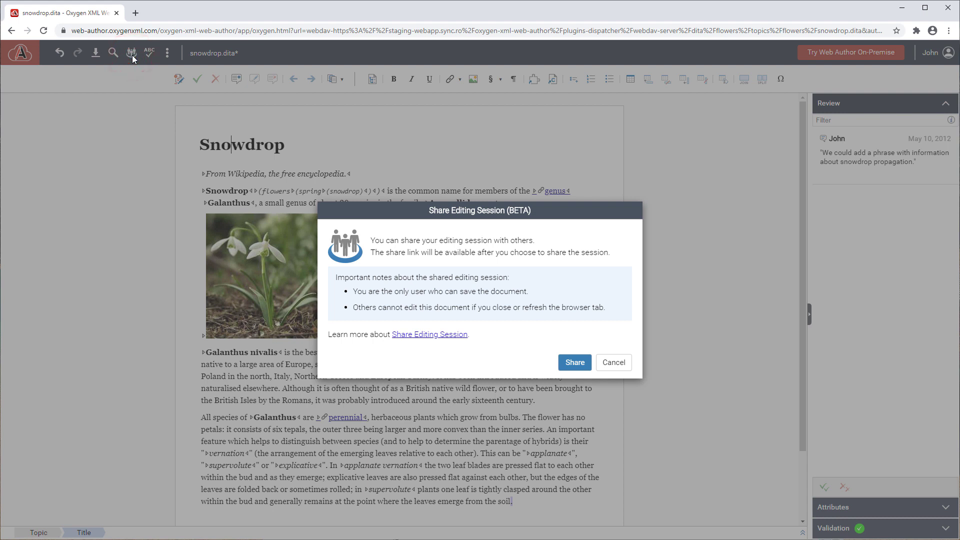
{"action": "left_click", "coordinate": [572, 362]}
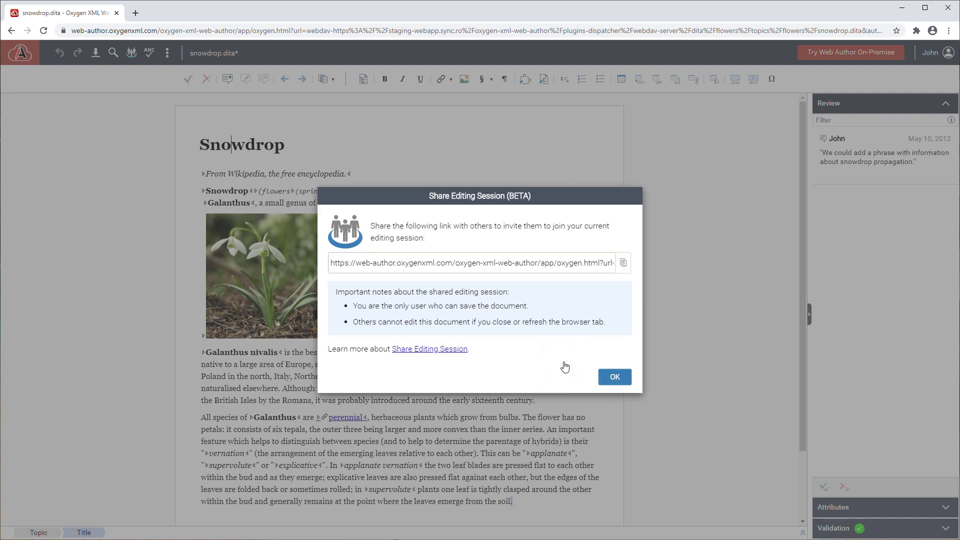
{"action": "left_click", "coordinate": [622, 262]}
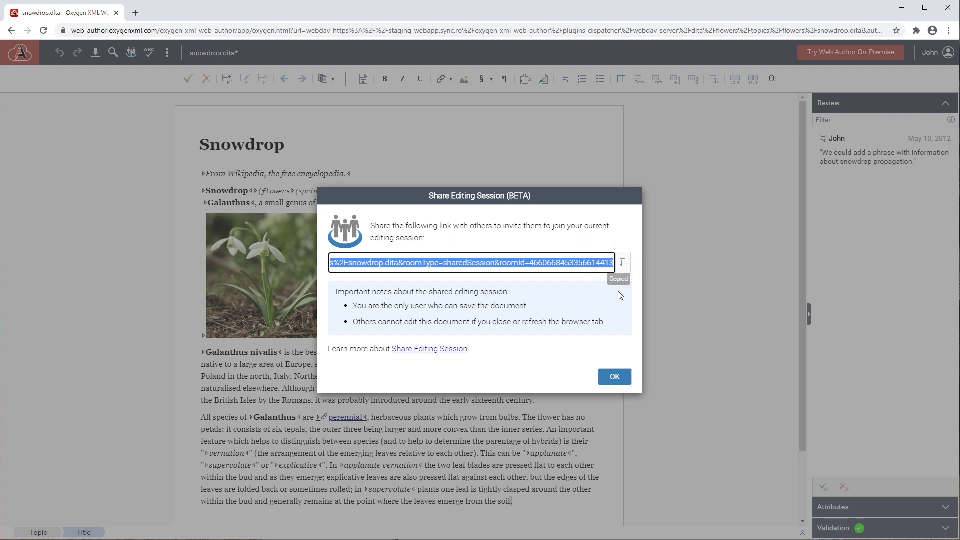
{"action": "left_click", "coordinate": [615, 376]}
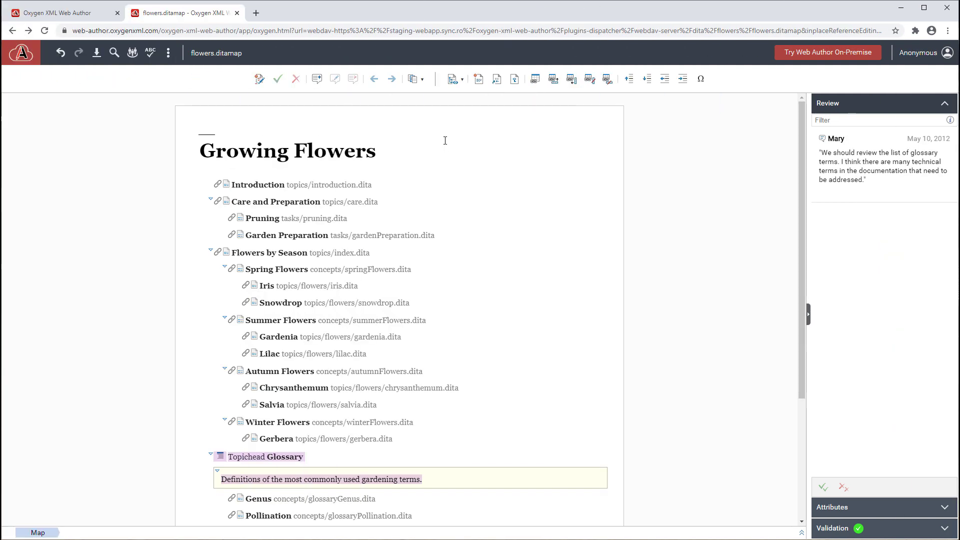
Step: Switch the map to Edit Topic Content view and delete ', control pests and weeds'
{"action": "left_click", "coordinate": [460, 78]}
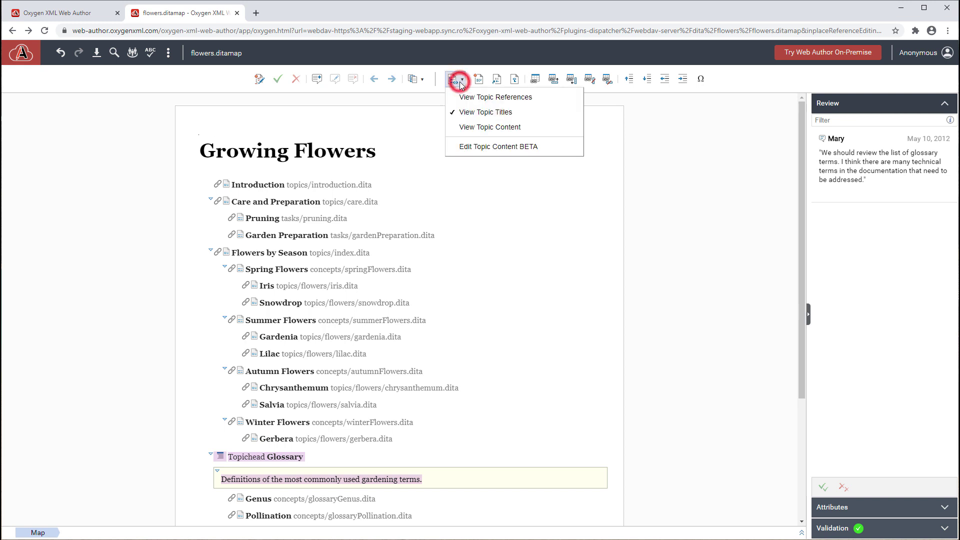
{"action": "left_click", "coordinate": [481, 147]}
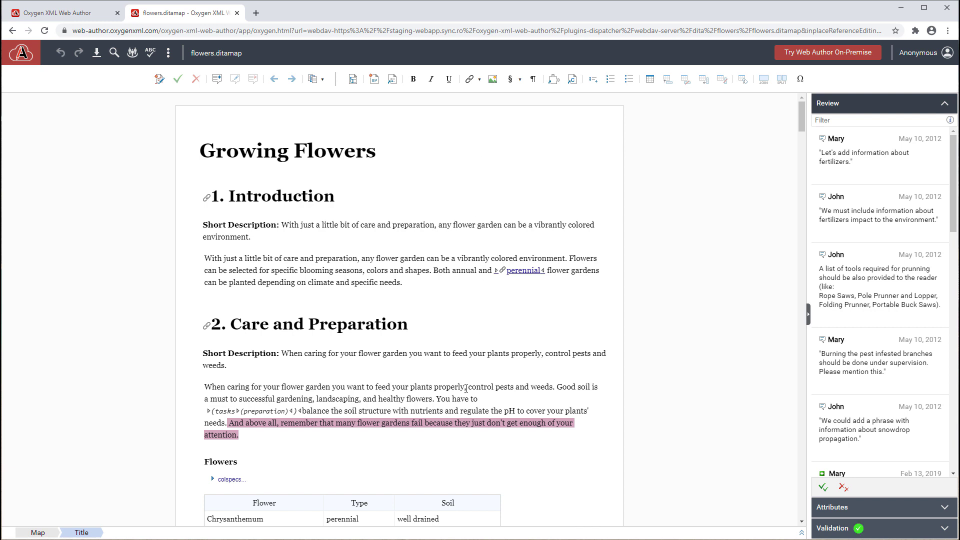
{"action": "left_click_drag", "start_coordinate": [466, 388], "coordinate": [554, 390]}
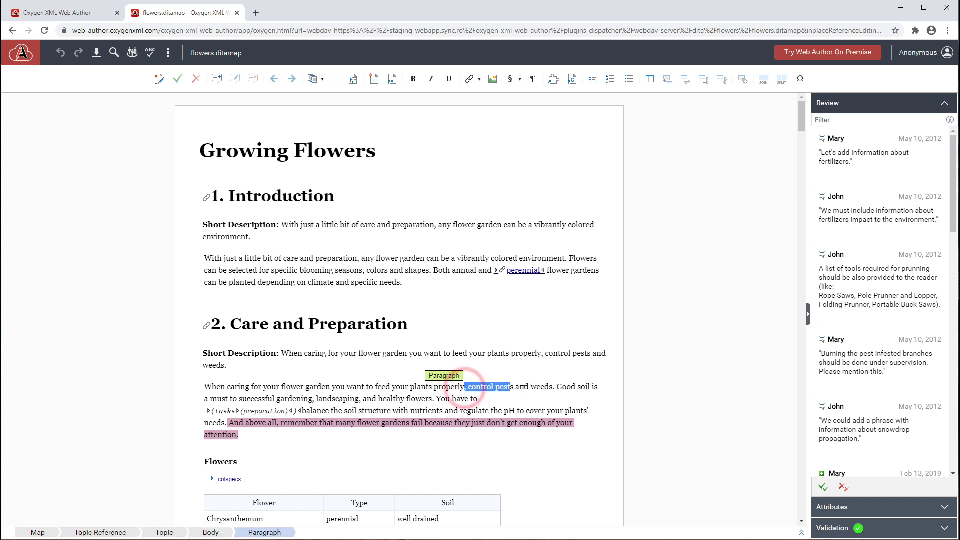
{"action": "key", "text": "Delete"}
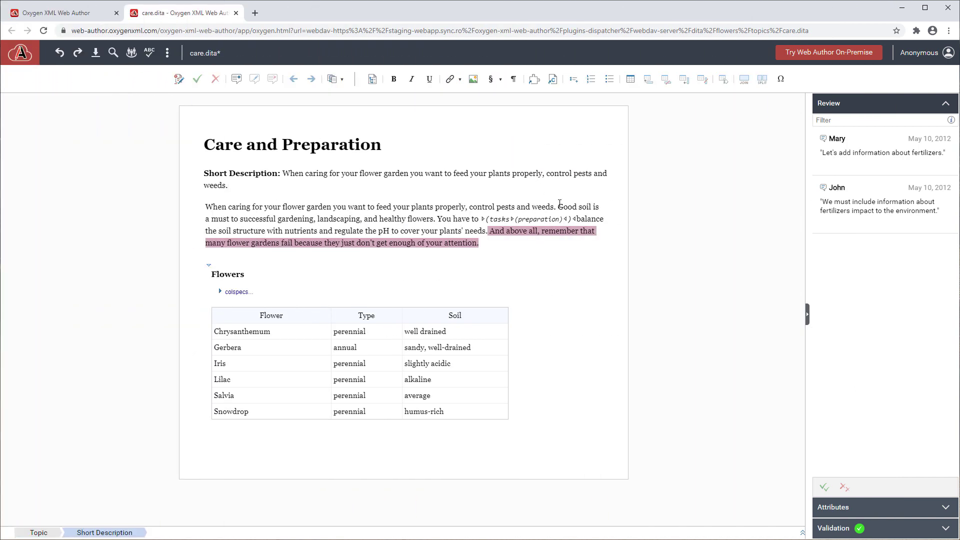
Step: Bold 'Good soil is a must' and add a Gardenia row (perennial, acidic) below Gerbera
{"action": "left_click_drag", "start_coordinate": [559, 207], "coordinate": [230, 220]}
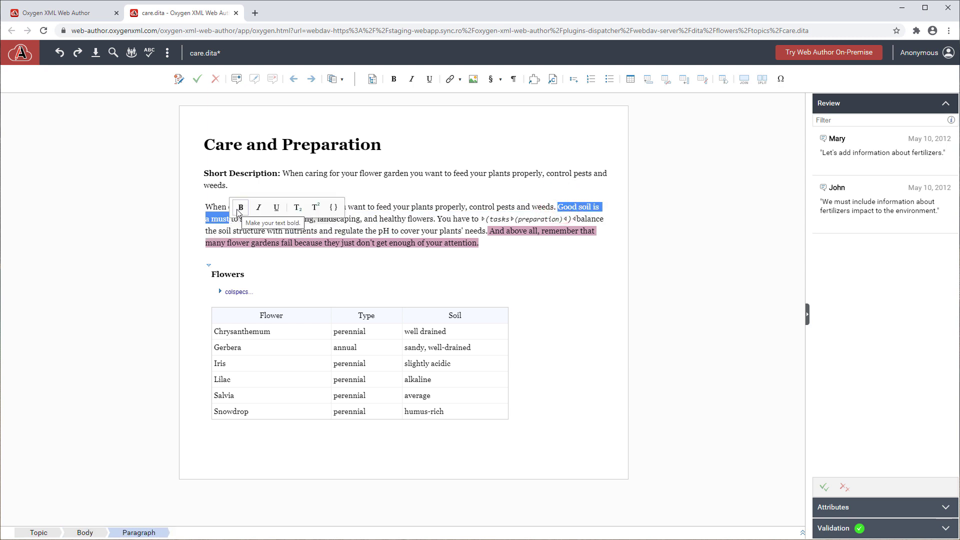
{"action": "left_click", "coordinate": [239, 208]}
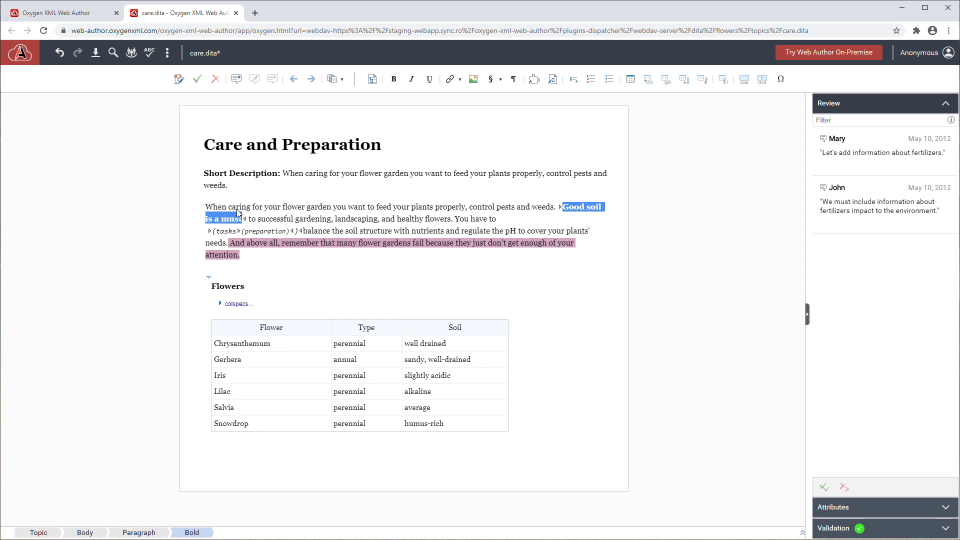
{"action": "left_click", "coordinate": [219, 353]}
{"action": "left_click", "coordinate": [208, 358]}
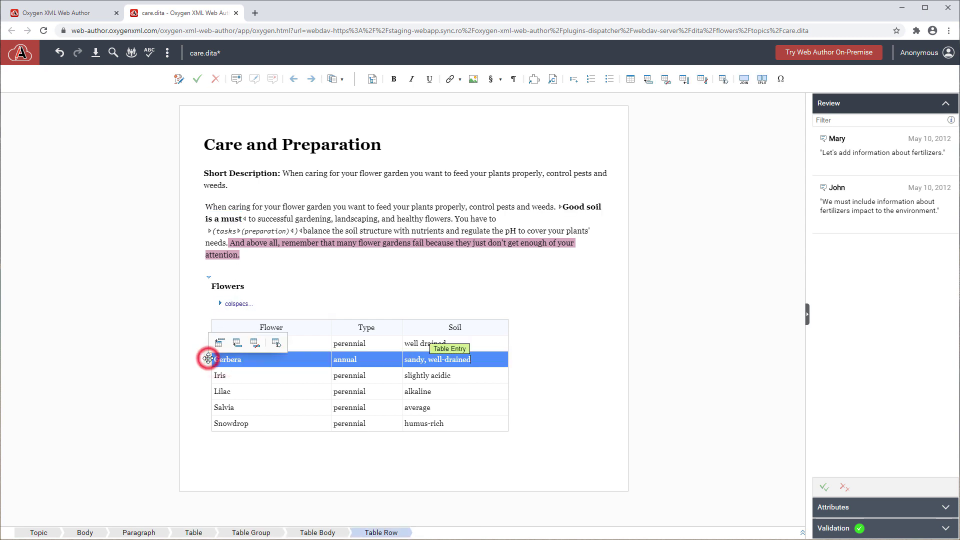
{"action": "left_click", "coordinate": [237, 342]}
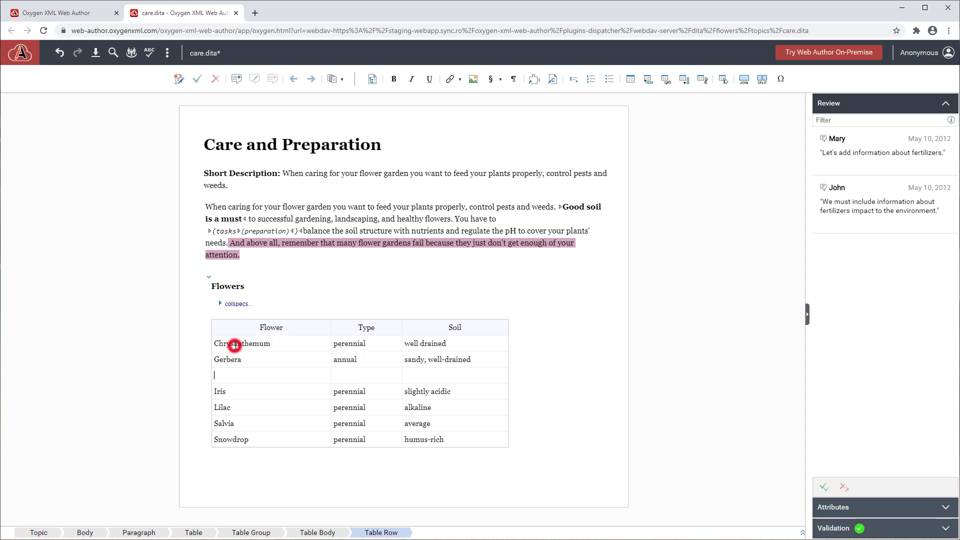
{"action": "key", "text": "ctrl+v"}
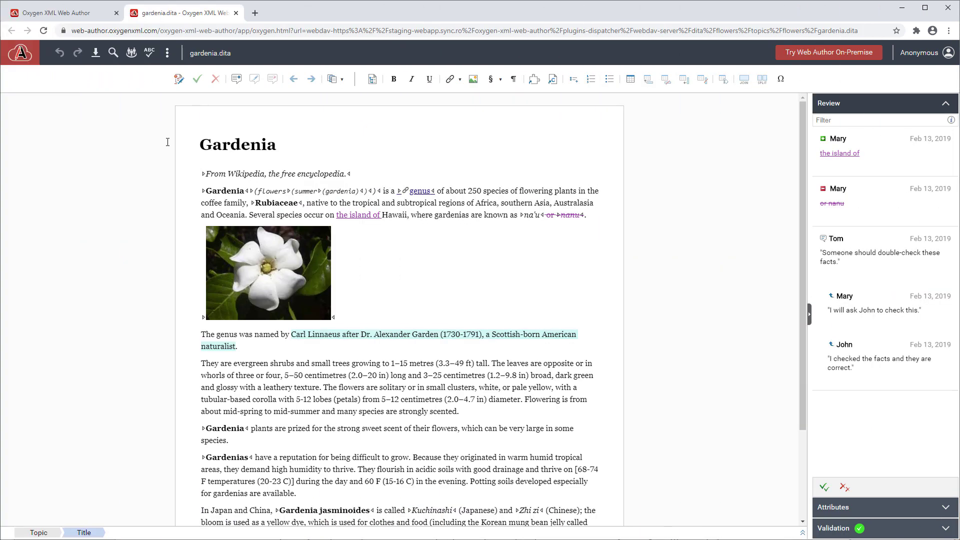
Step: Export gardenia.dita to PDF with the Download PDF action
{"action": "left_click", "coordinate": [167, 53]}
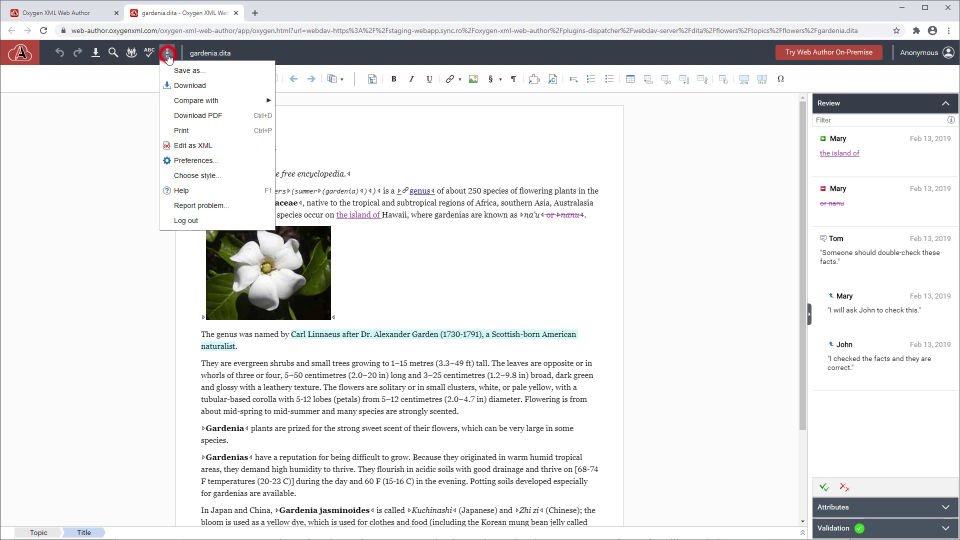
{"action": "left_click", "coordinate": [194, 116]}
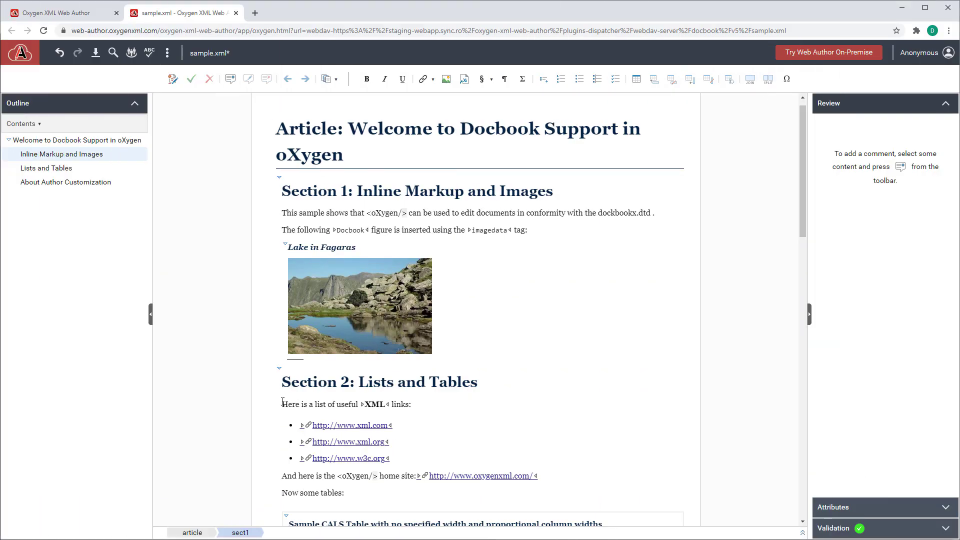
Step: Copy the XML links passage and open the 'perennial' glossary topic in a new tab
{"action": "left_click_drag", "start_coordinate": [282, 403], "coordinate": [533, 476]}
{"action": "right_click", "coordinate": [534, 476]}
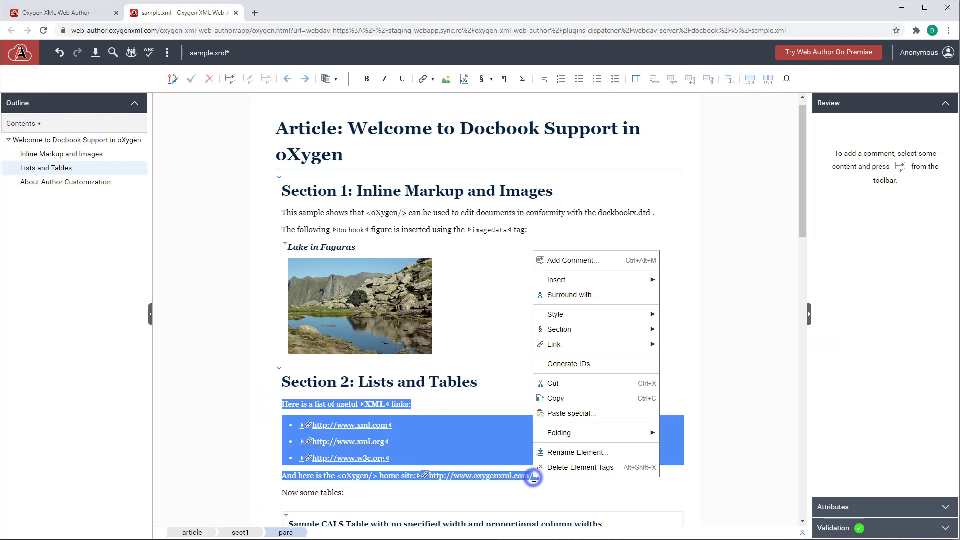
{"action": "left_click", "coordinate": [561, 398]}
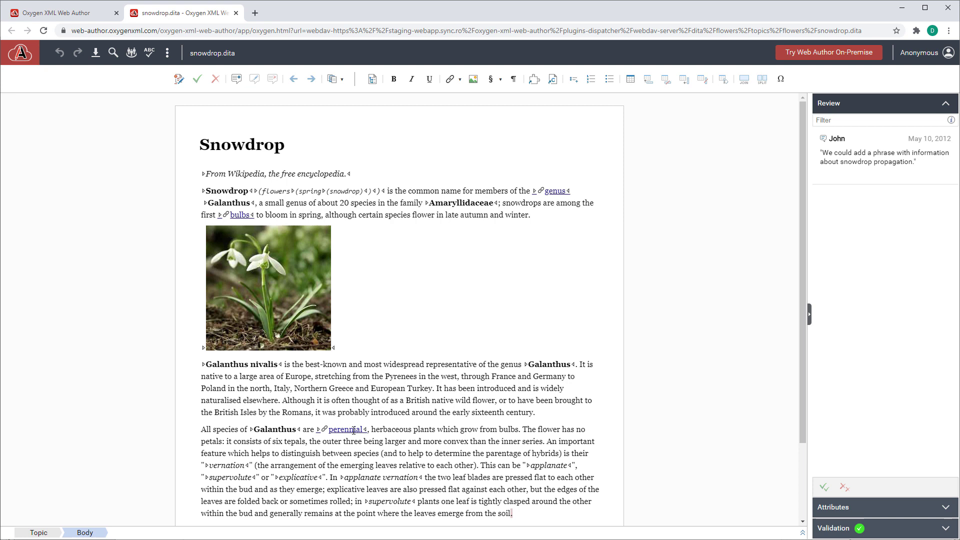
{"action": "left_click", "coordinate": [352, 430], "text": "ctrl"}
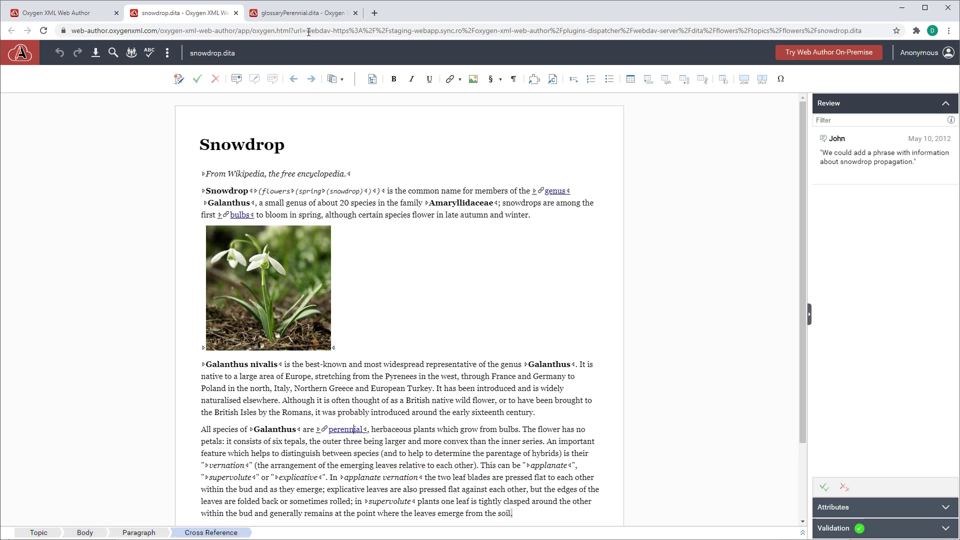
{"action": "left_click", "coordinate": [307, 13]}
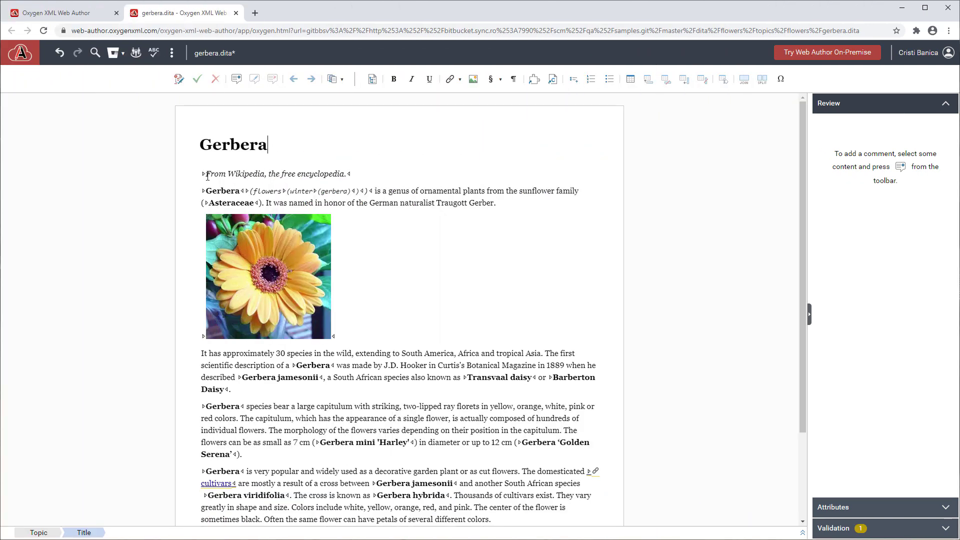
{"action": "type", "text": "flower"}
Step: Commit the 'Gerbera flower' title change to master with the message 'Title update'
{"action": "left_click", "coordinate": [115, 53]}
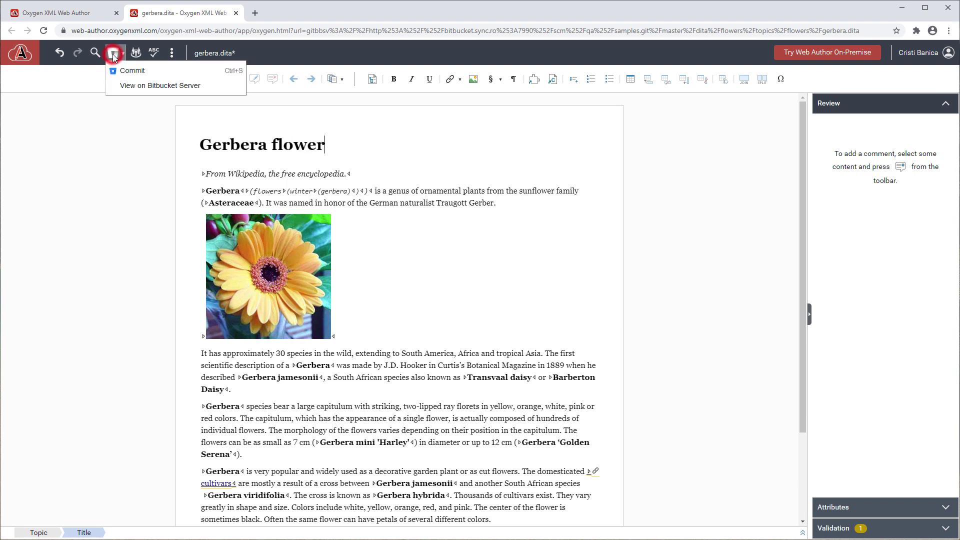
{"action": "left_click", "coordinate": [129, 72]}
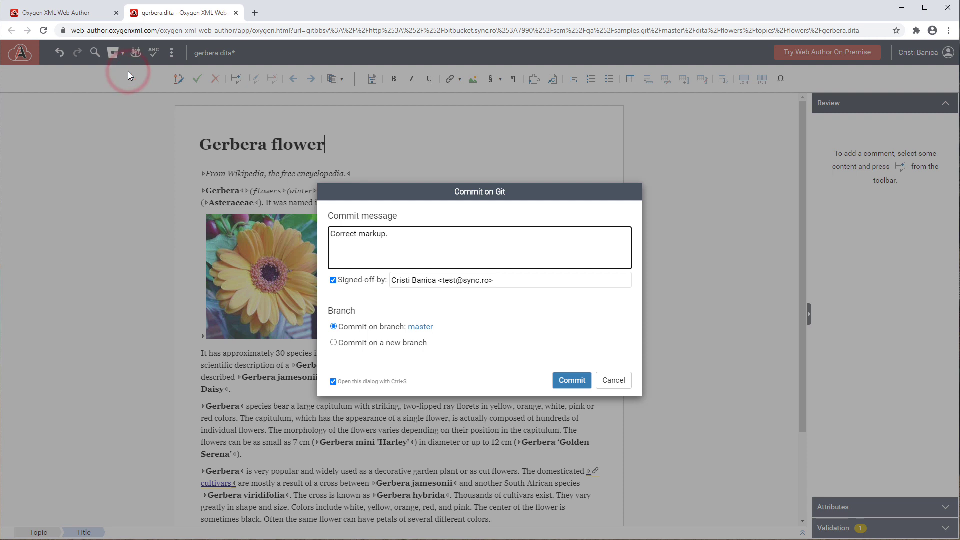
{"action": "key", "text": "ctrl+a"}
{"action": "type", "text": "Title update"}
{"action": "left_click", "coordinate": [571, 380]}
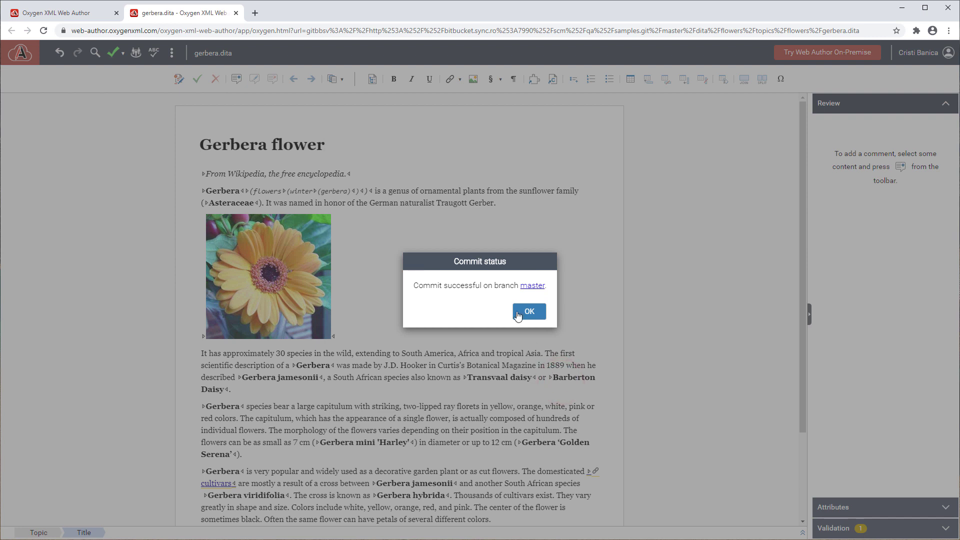
{"action": "left_click", "coordinate": [529, 311]}
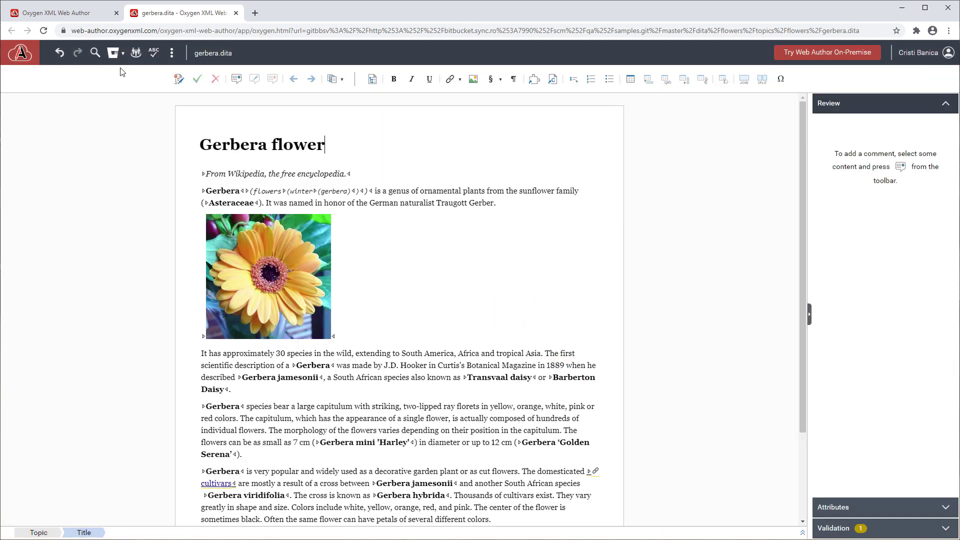